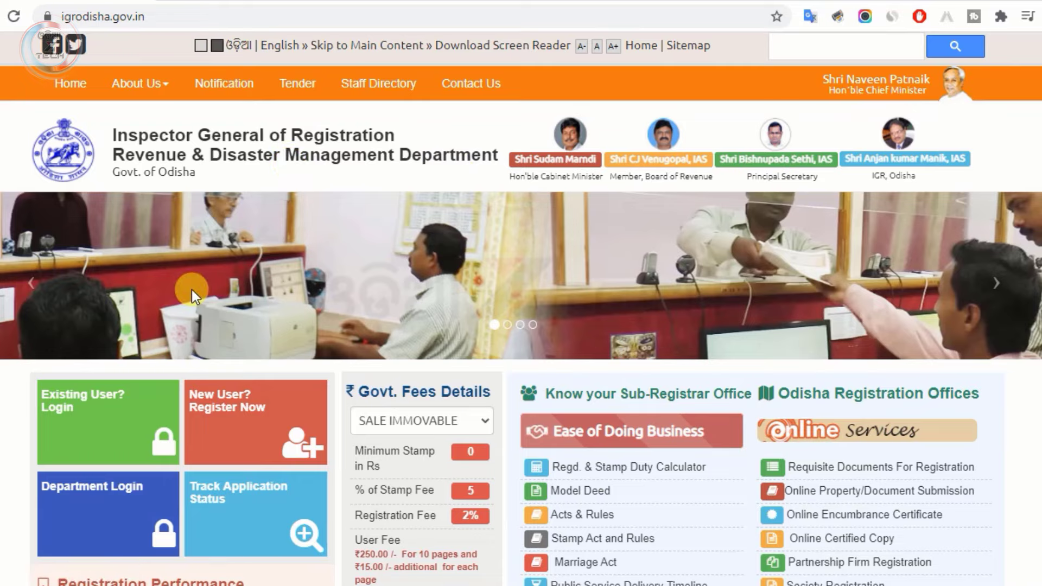
pyautogui.scroll(-15, 192, 289)
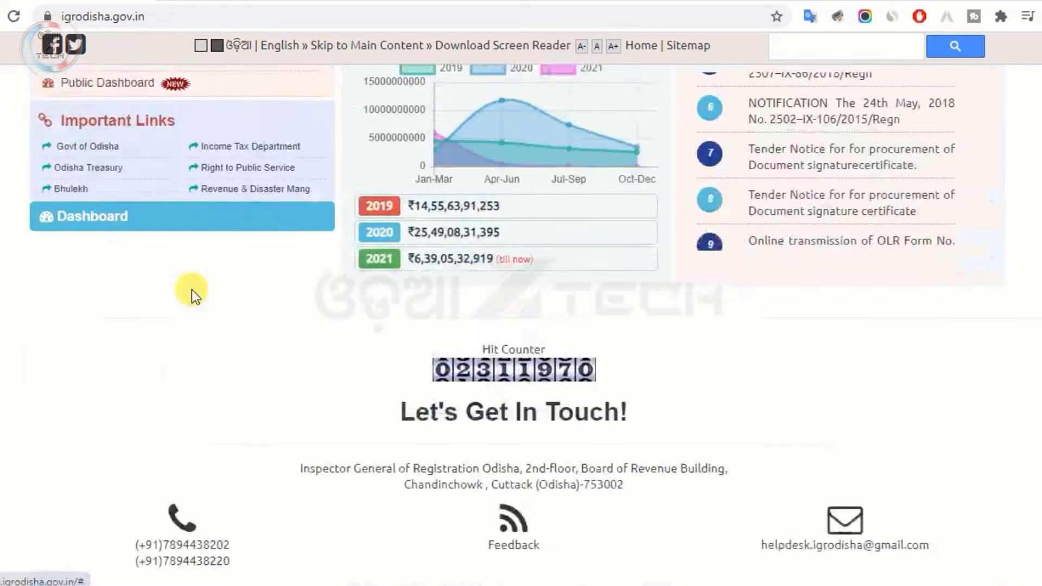
pyautogui.scroll(15, 163, 401)
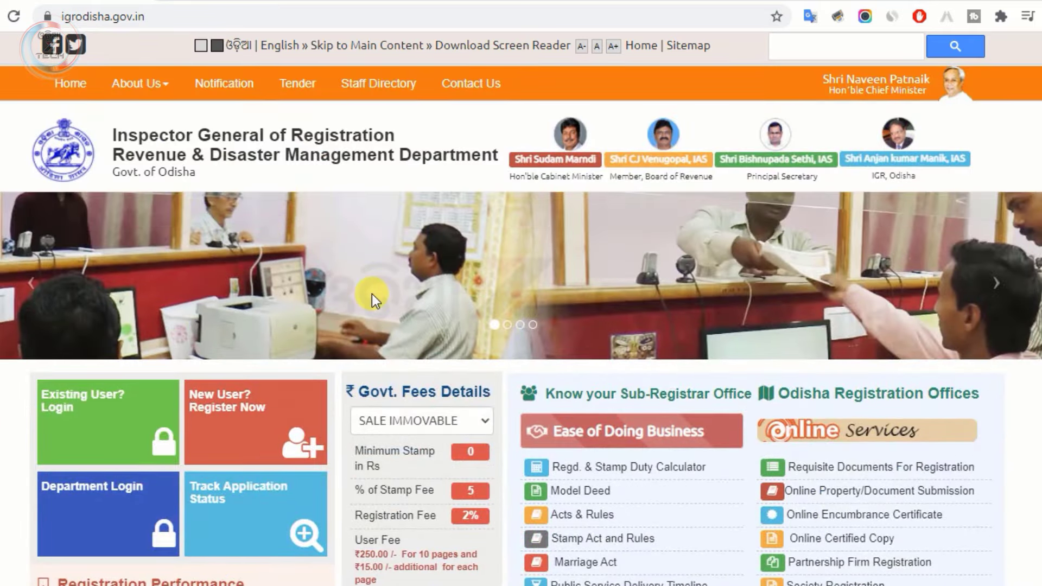
pyautogui.scroll(-3, 372, 294)
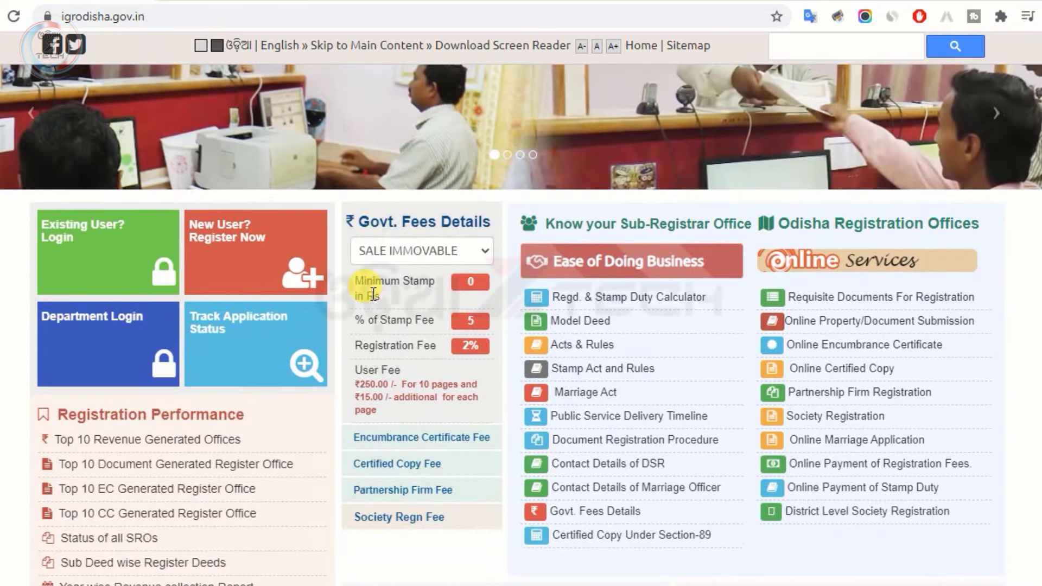
pyautogui.scroll(3, 373, 293)
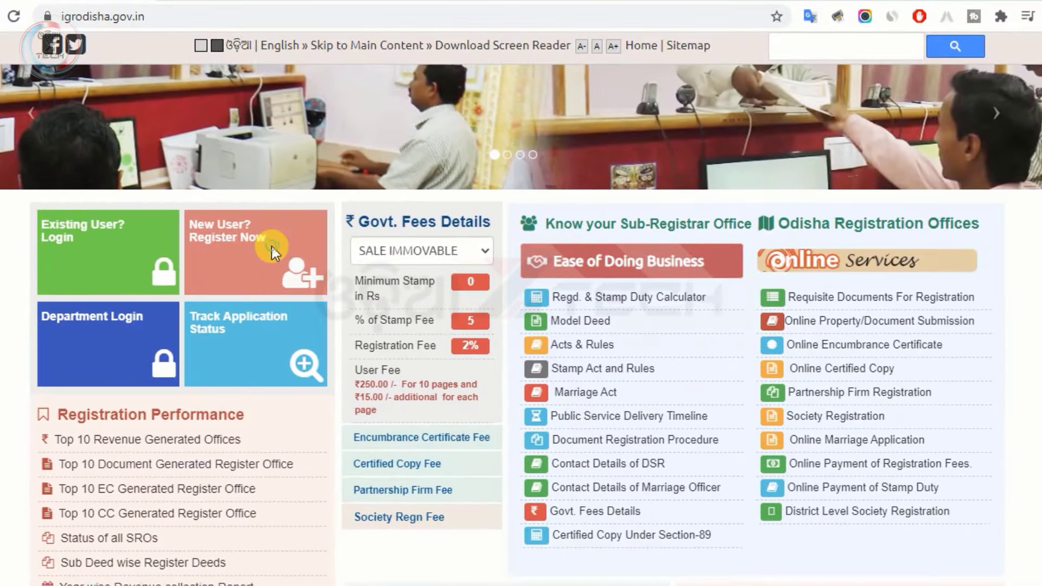
# Step: Open the New User registration form and pick the date of birth from the calendar
pyautogui.click(496, 214)
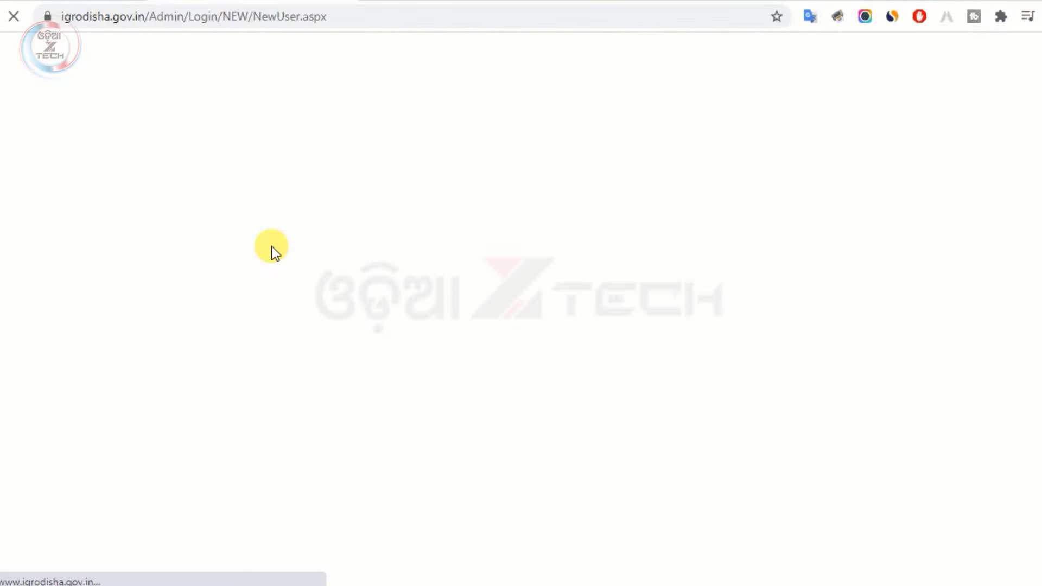
pyautogui.scroll(-2, 272, 246)
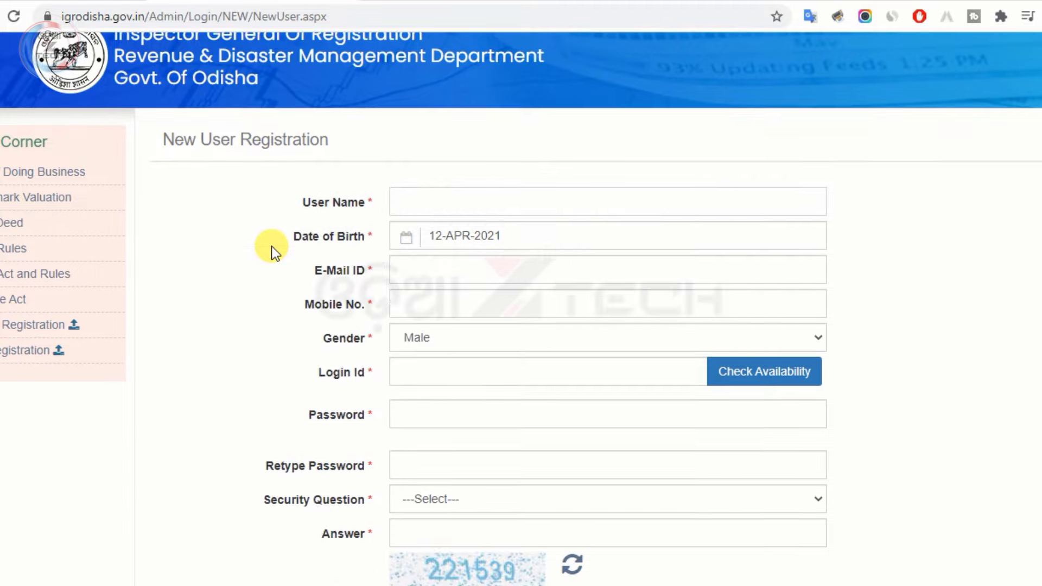
pyautogui.scroll(-2, 271, 246)
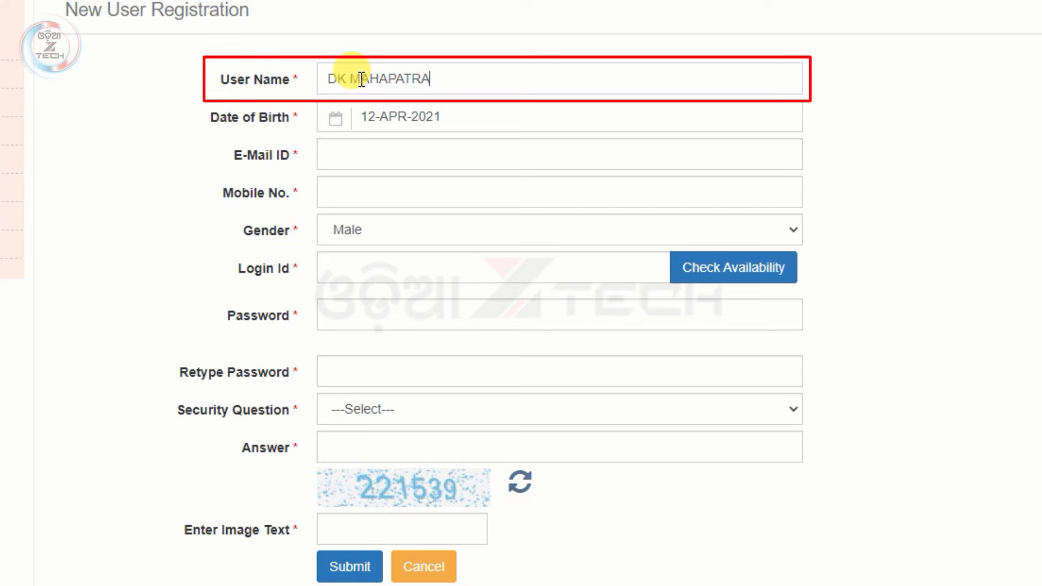
pyautogui.click(353, 111)
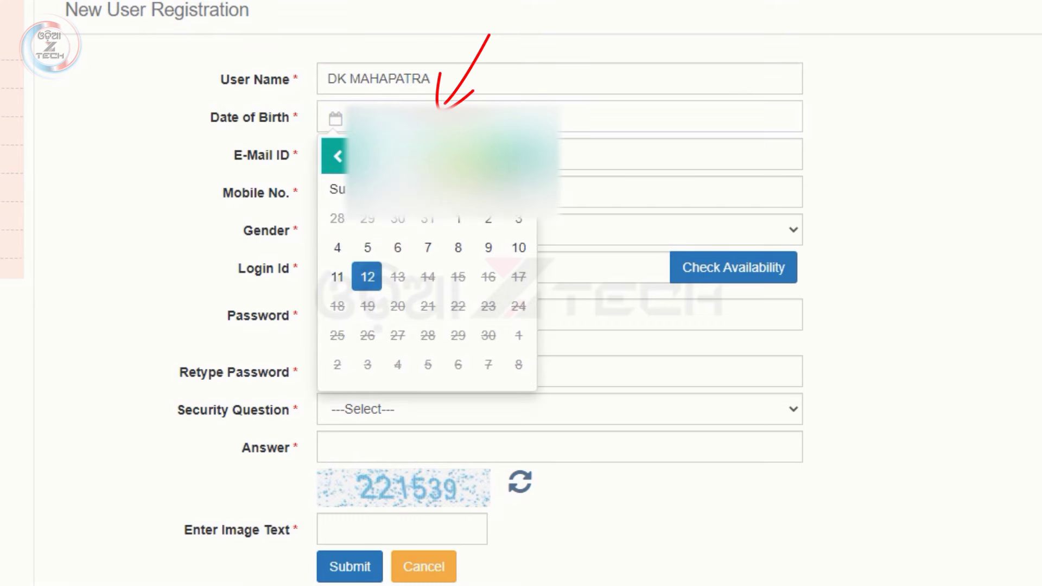
pyautogui.click(467, 156)
pyautogui.scroll(6, 475, 271)
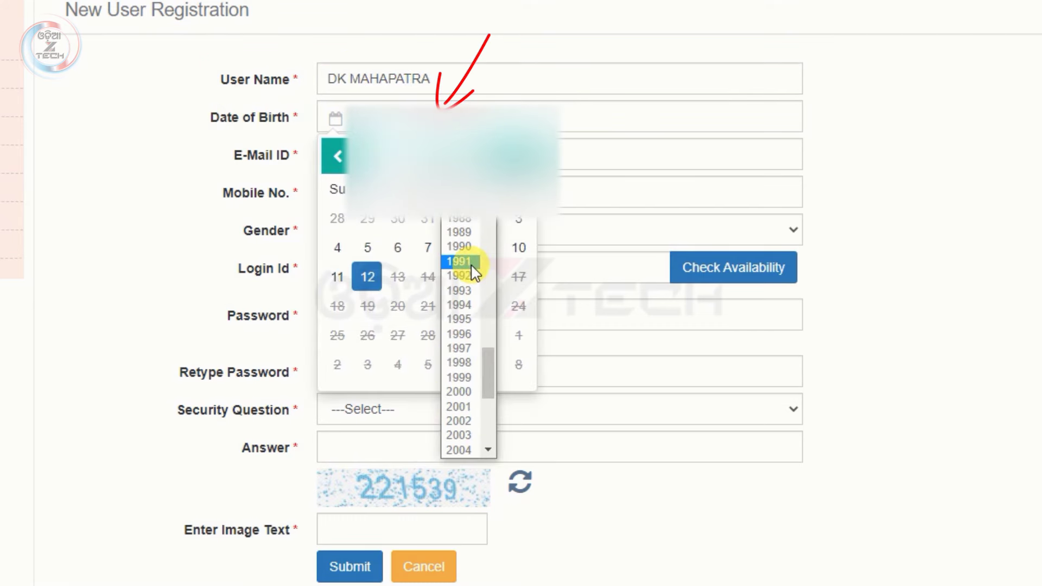
pyautogui.click(459, 261)
# Step: Fill in the e-mail and mobile number, keep gender Male, and confirm the login id is available
pyautogui.click(358, 154)
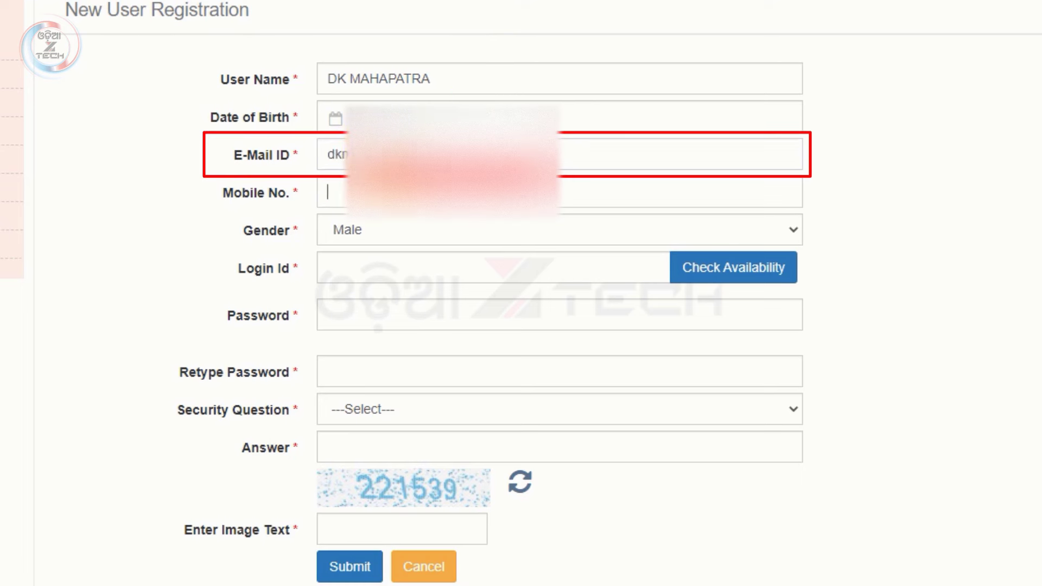
pyautogui.click(342, 198)
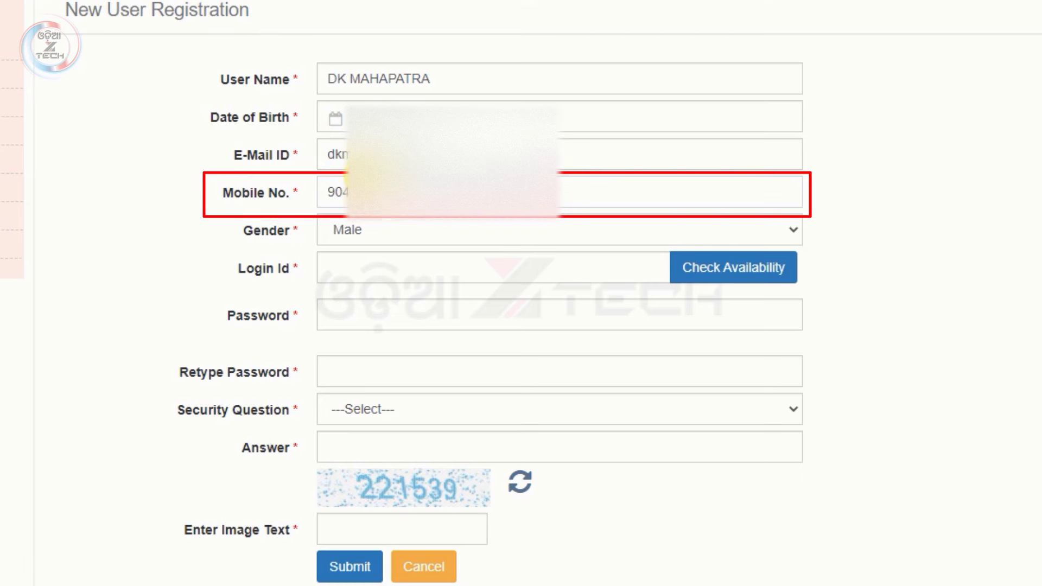
pyautogui.click(376, 232)
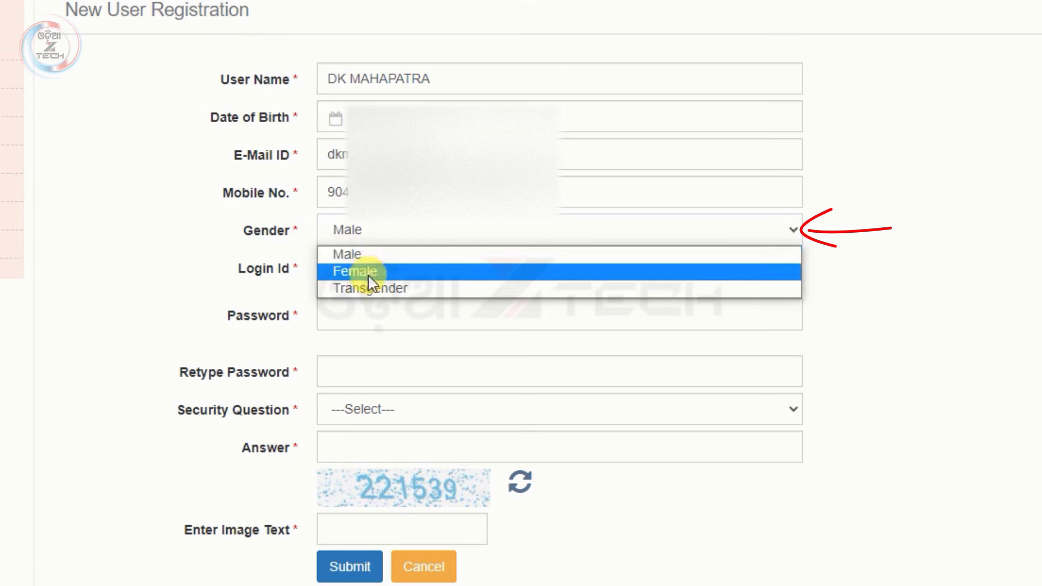
pyautogui.click(364, 253)
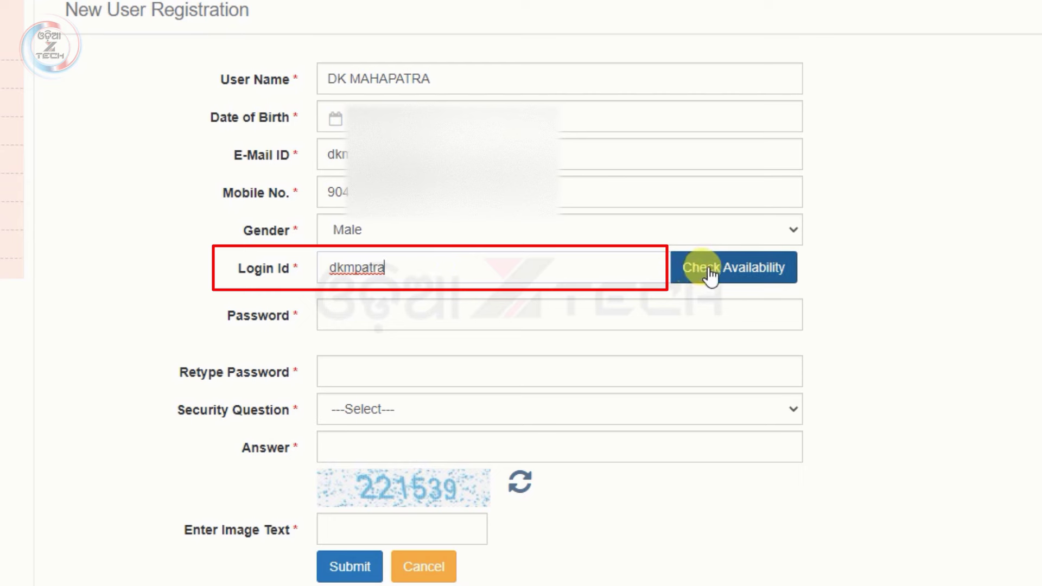
pyautogui.click(729, 274)
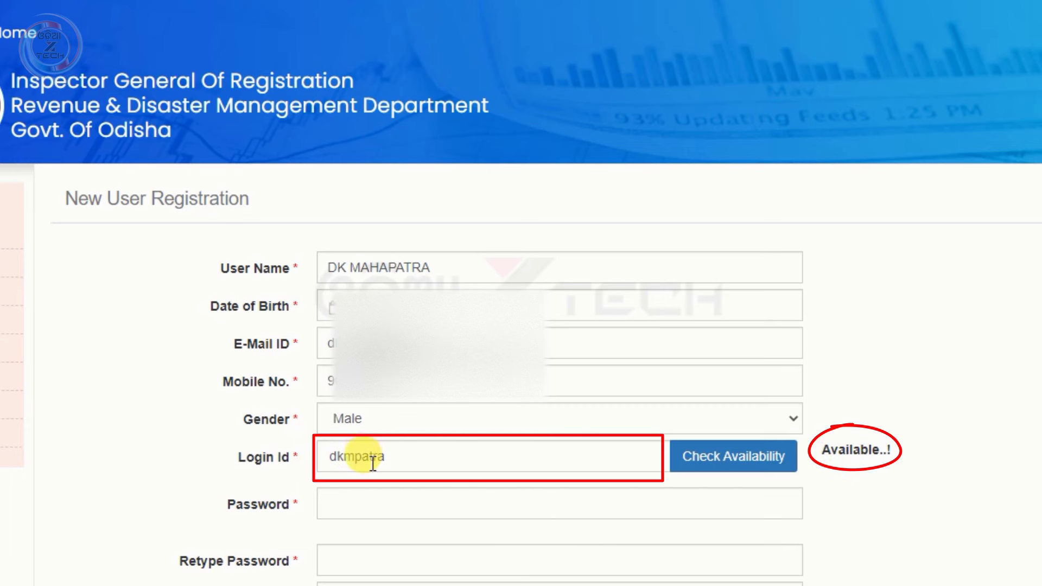
# Step: Enter the account password and retype it in the confirmation field
pyautogui.scroll(-5, 372, 463)
pyautogui.click(349, 209)
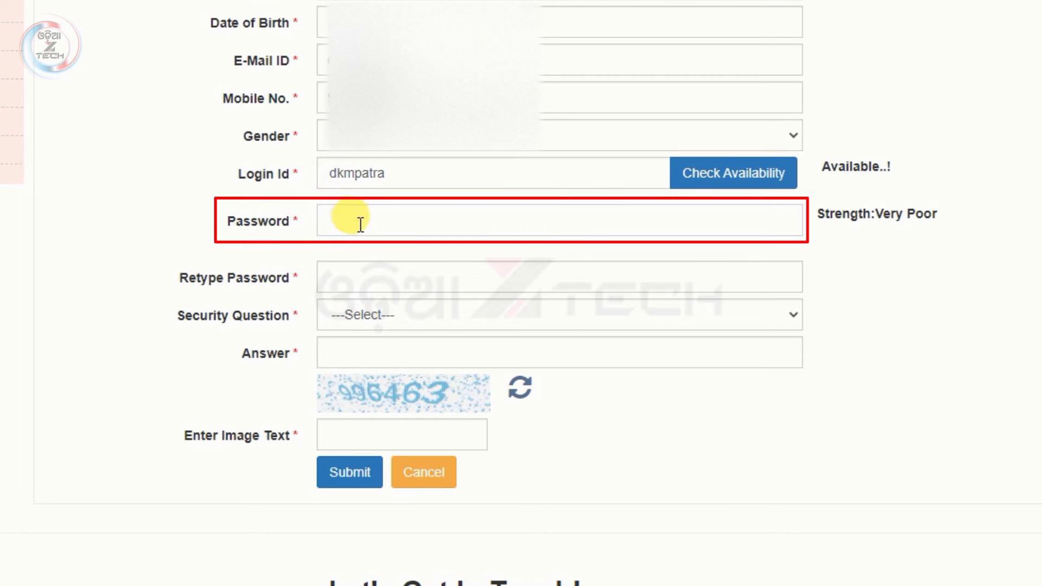
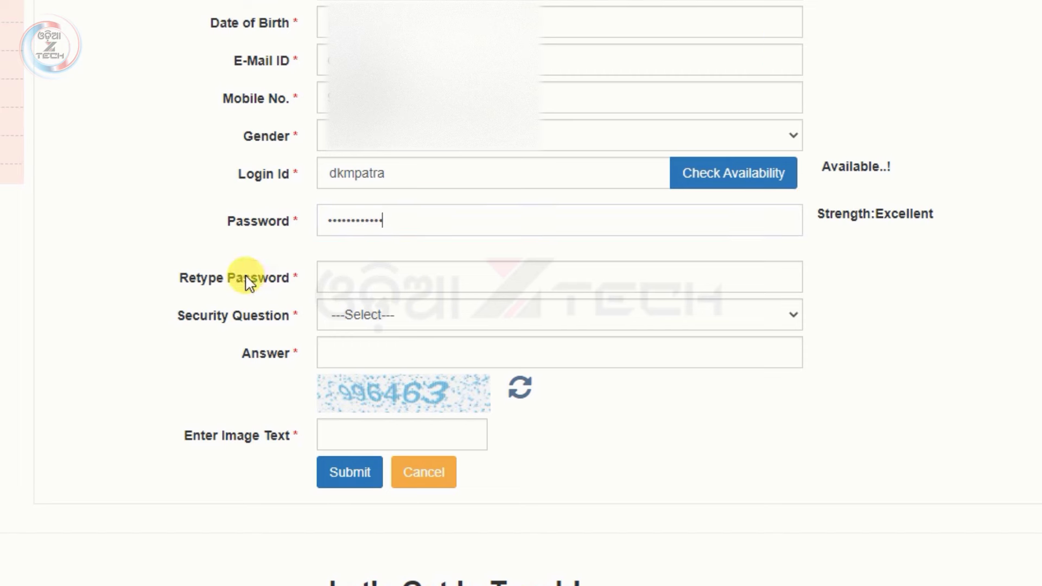
pyautogui.click(379, 291)
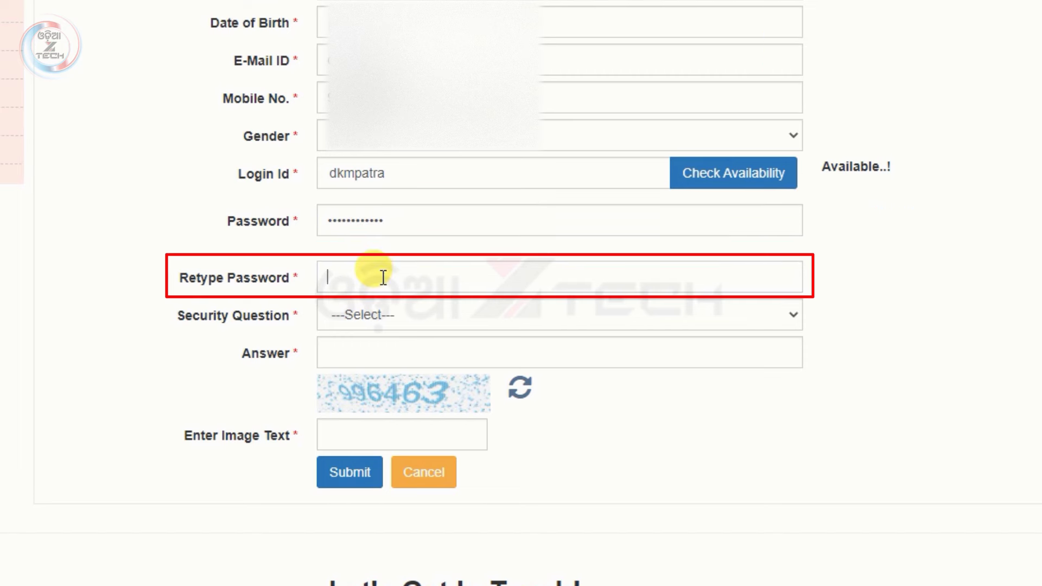
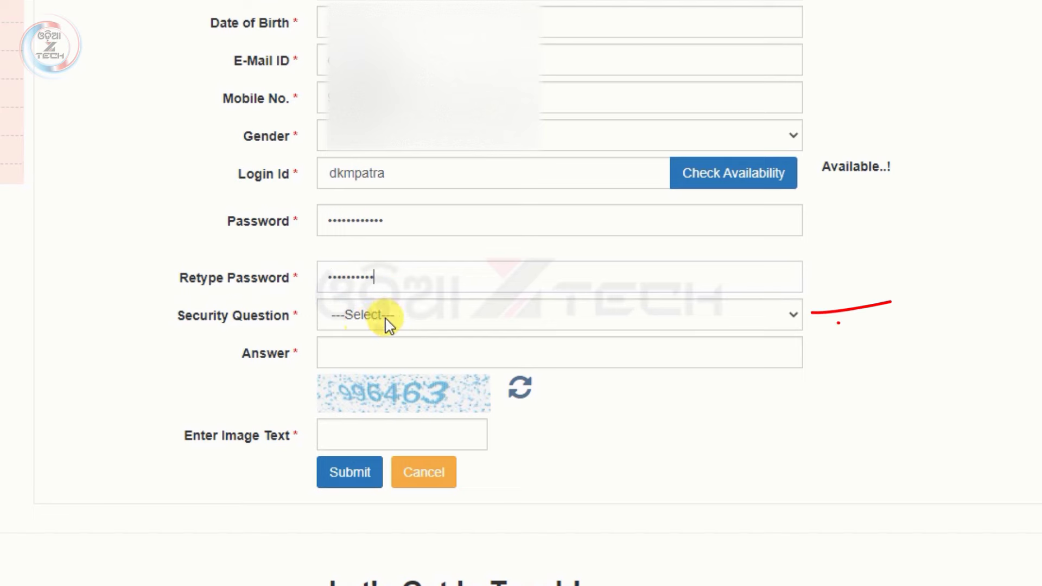
# Step: Choose Pet Name as the security question, enter its answer, and fill in the captcha image text
pyautogui.click(394, 320)
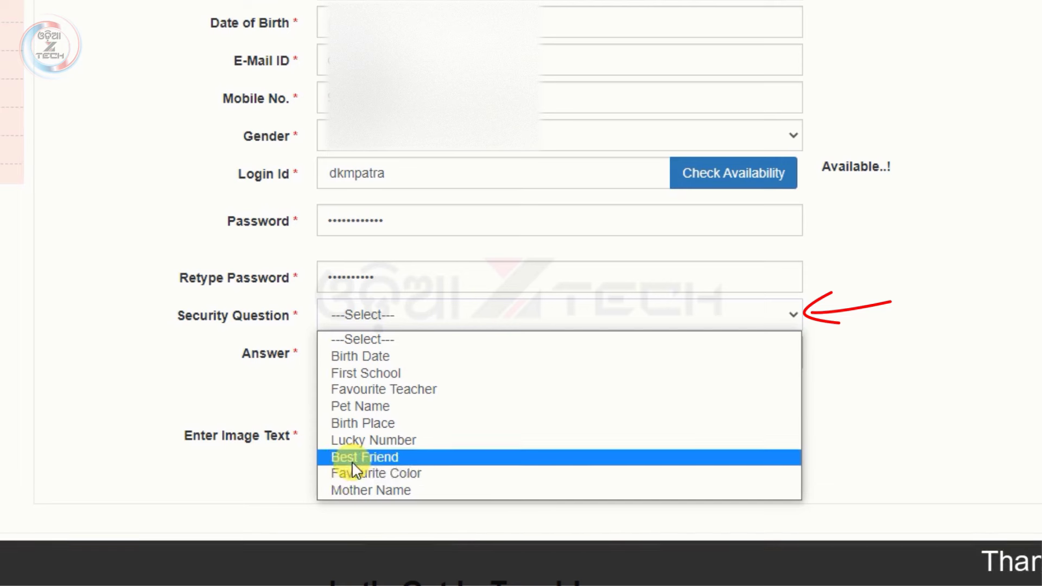
pyautogui.click(360, 406)
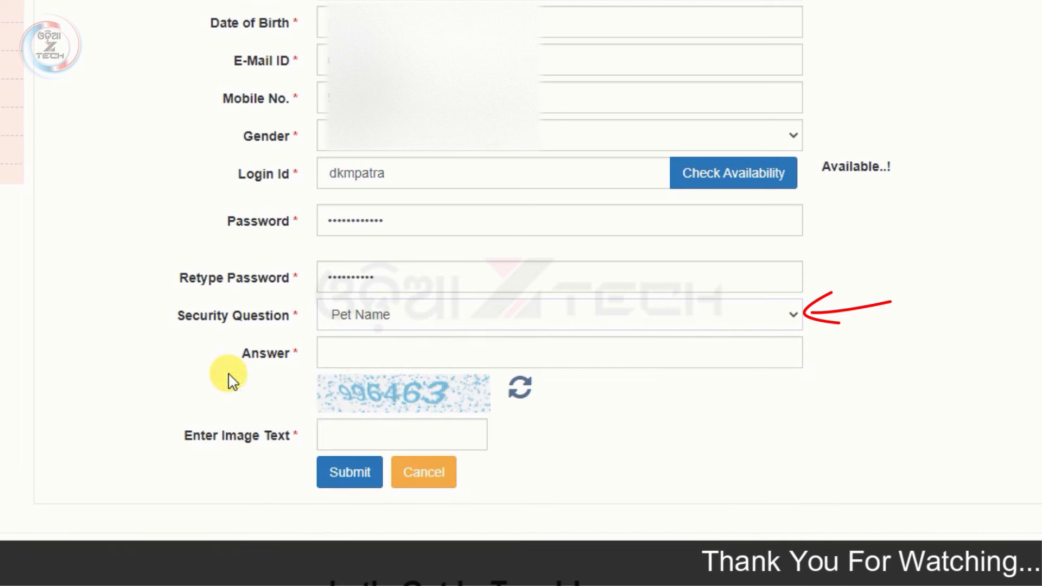
pyautogui.click(432, 360)
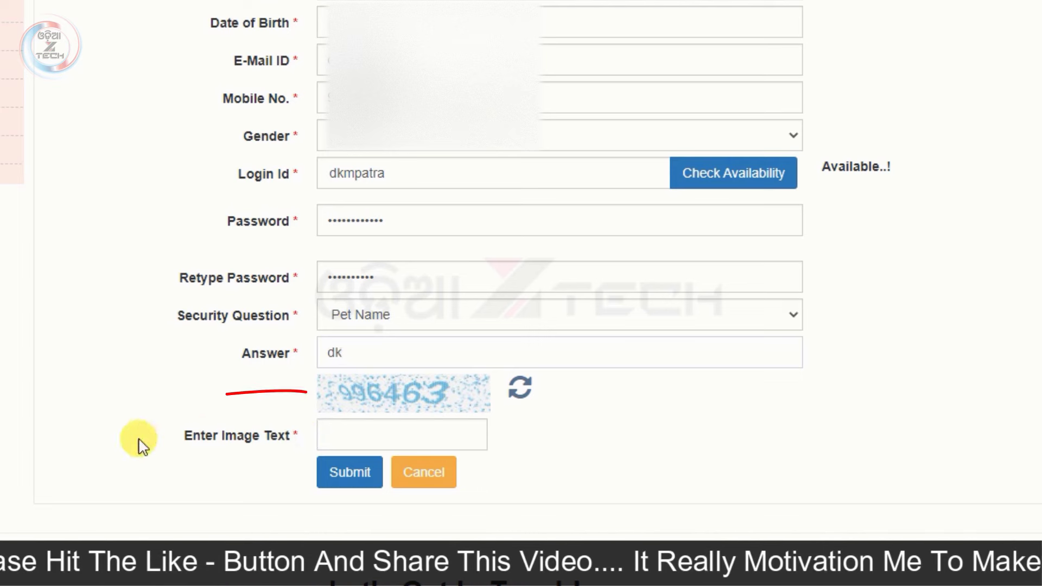
pyautogui.click(375, 443)
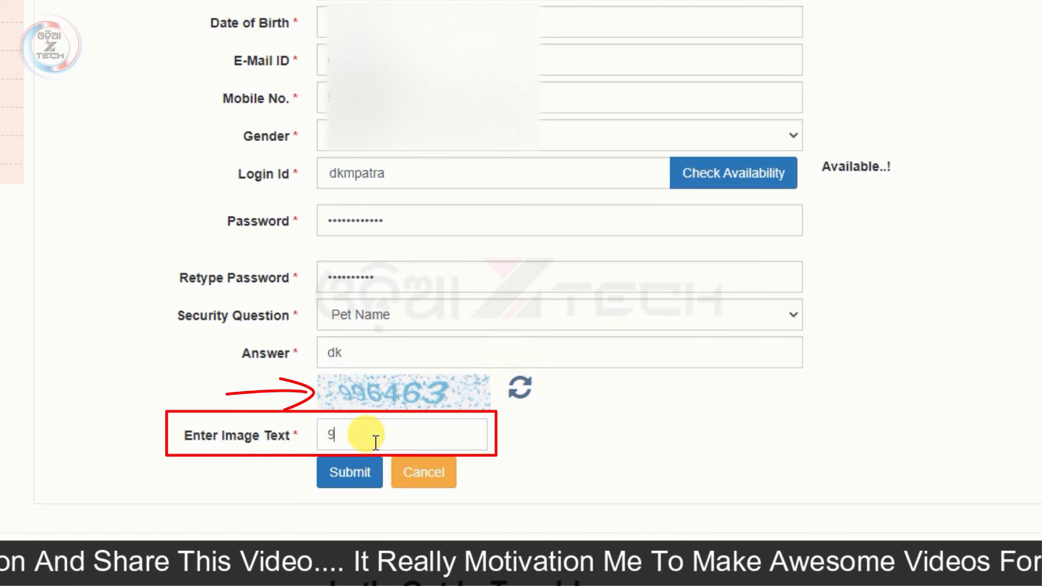
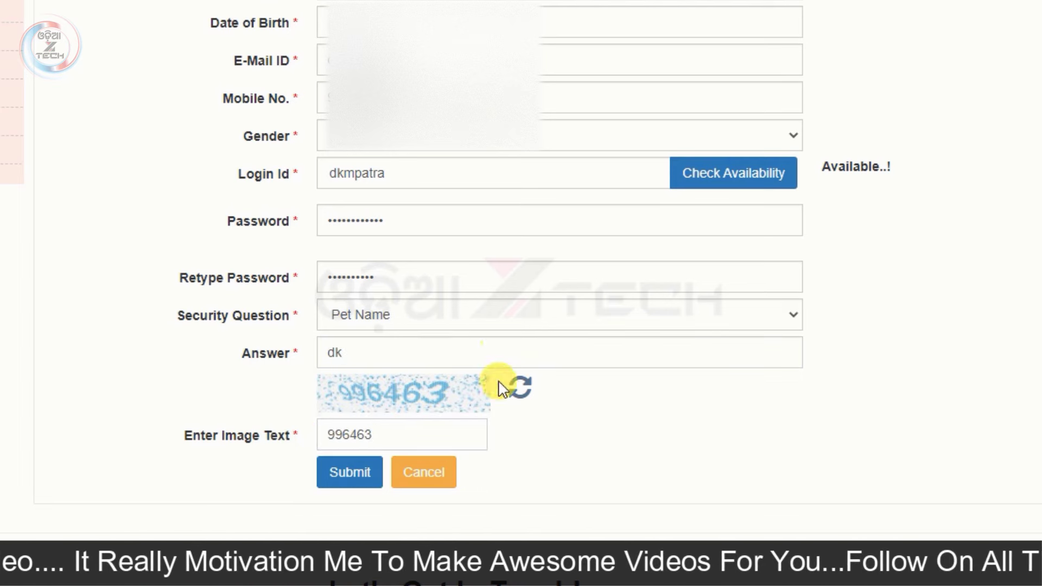
# Step: Submit the registration, note the new User Id in the success alert, and dismiss it to reach the dashboard
pyautogui.click(382, 475)
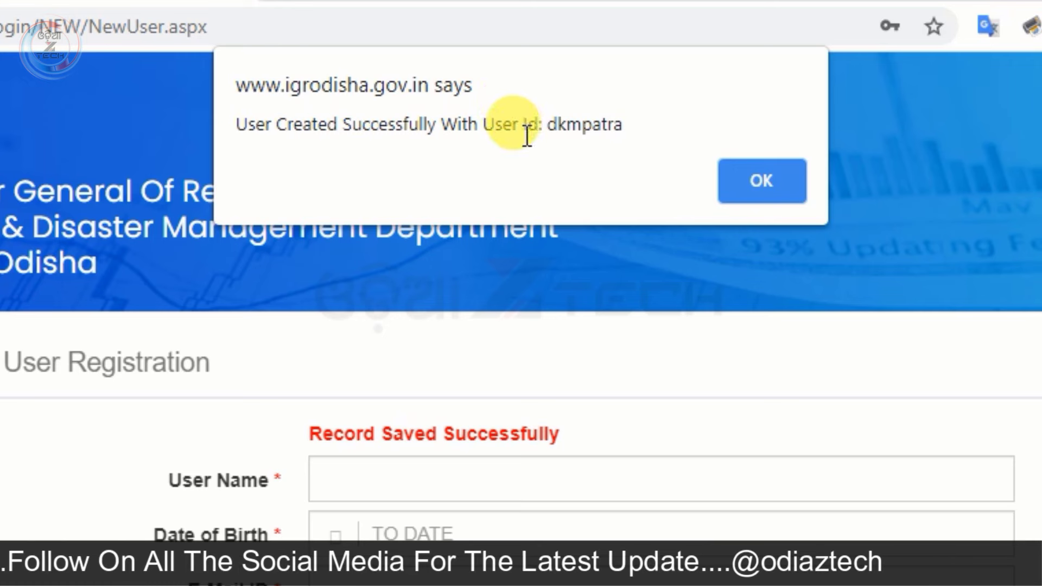
pyautogui.moveTo(548, 125); pyautogui.dragTo(675, 121)
pyautogui.click(552, 126)
pyautogui.moveTo(552, 126)
pyautogui.mouseDown()
pyautogui.moveTo(624, 121)
pyautogui.moveTo(559, 122)
pyautogui.mouseUp()
pyautogui.click(632, 125)
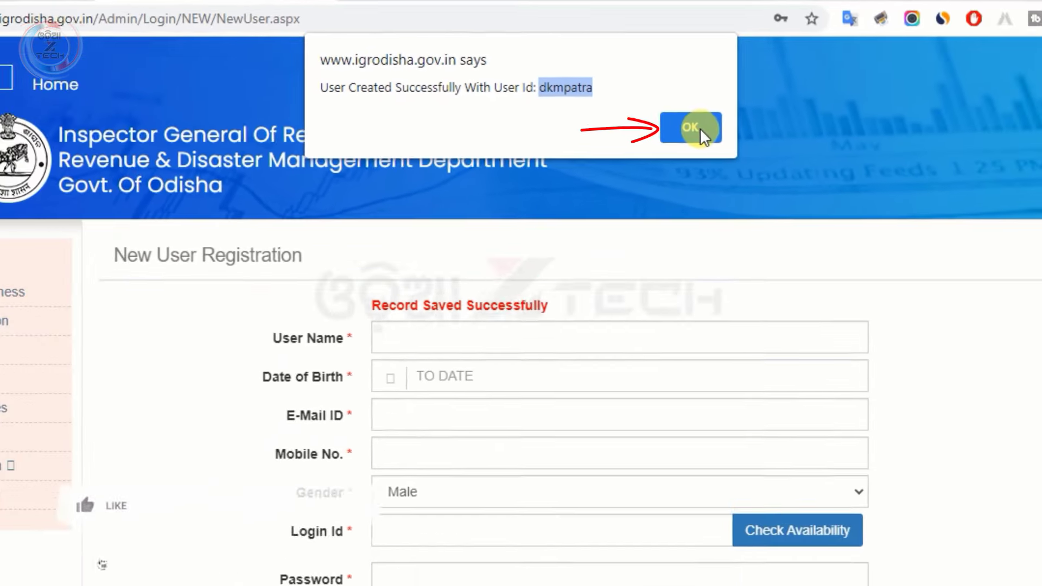
pyautogui.click(679, 113)
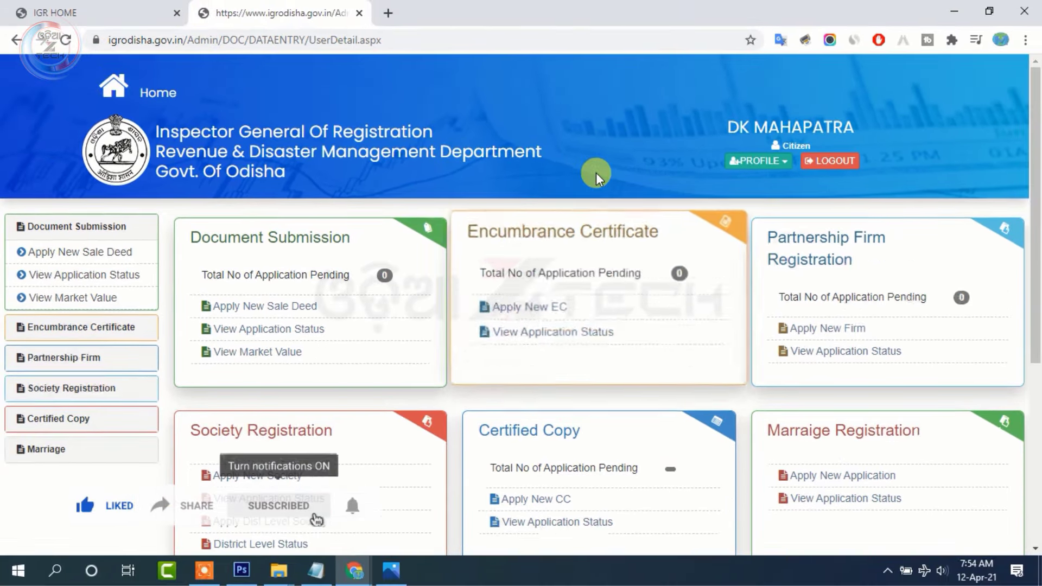
pyautogui.scroll(-2, 596, 173)
pyautogui.scroll(2, 596, 173)
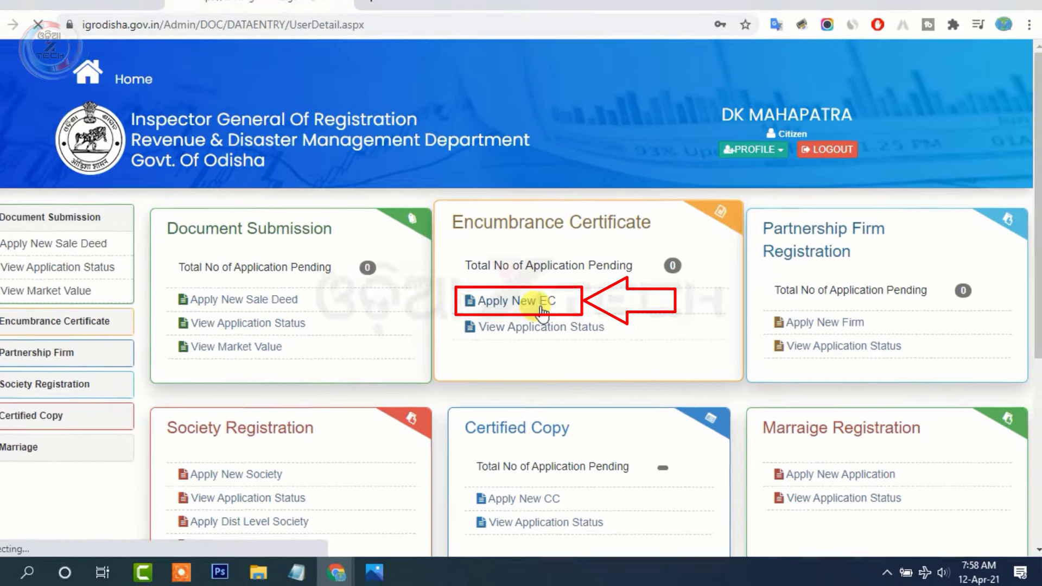
# Step: Start a new EC application with the applicant's name, type Individual and gender Male
pyautogui.click(472, 269)
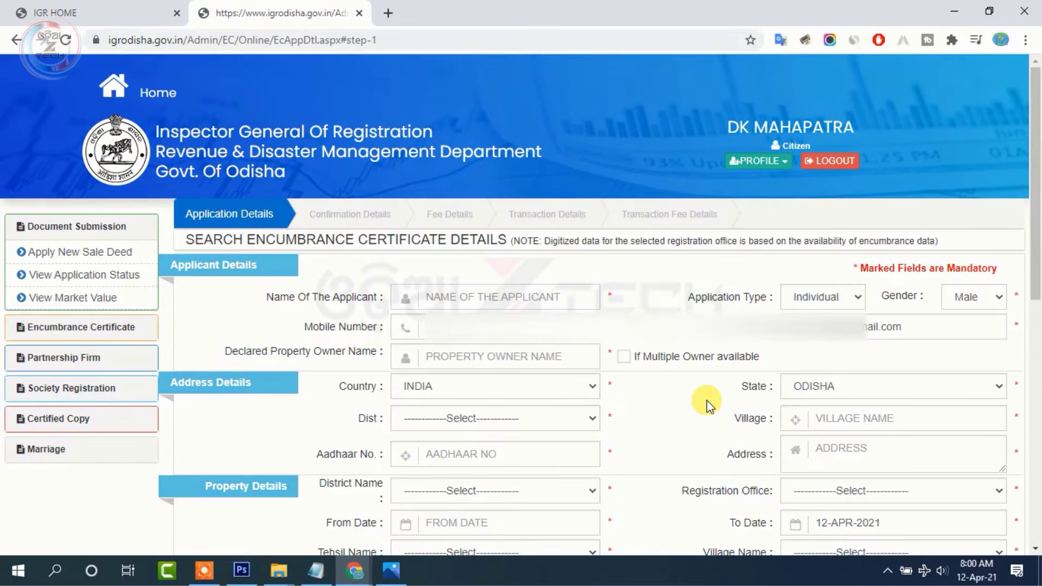
pyautogui.scroll(-1, 707, 400)
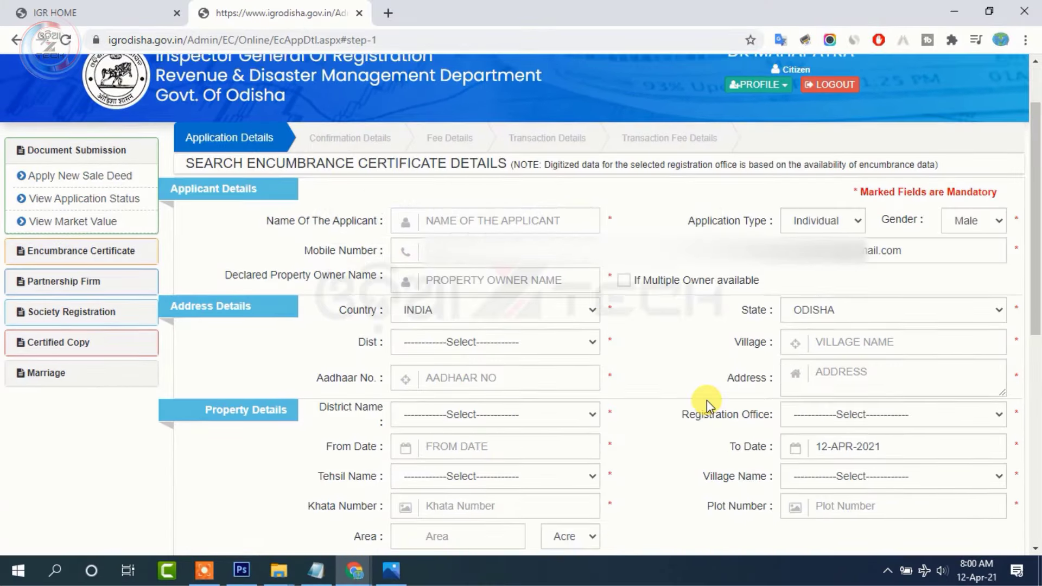
pyautogui.scroll(1, 707, 399)
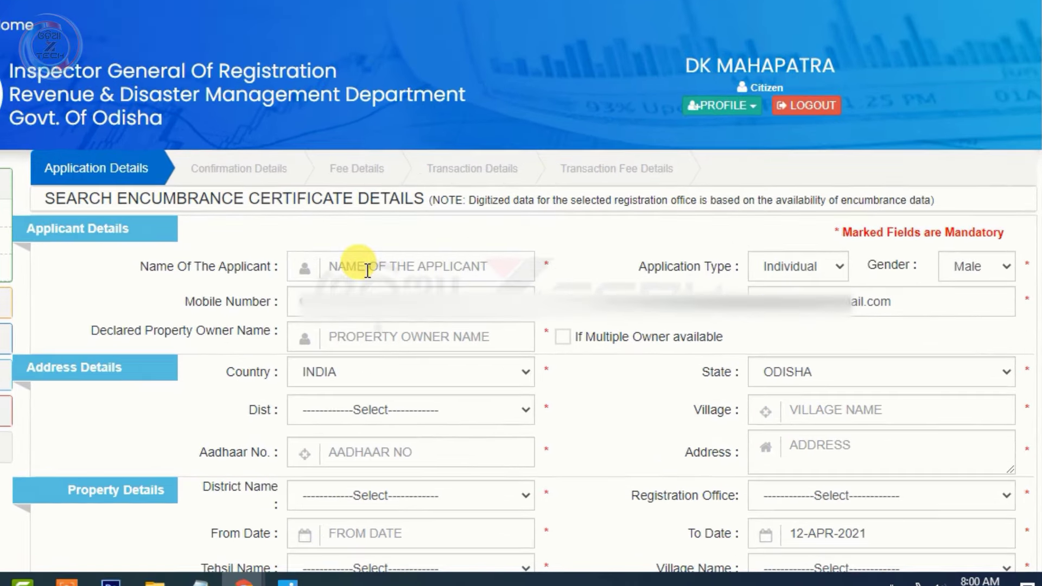
pyautogui.click(367, 270)
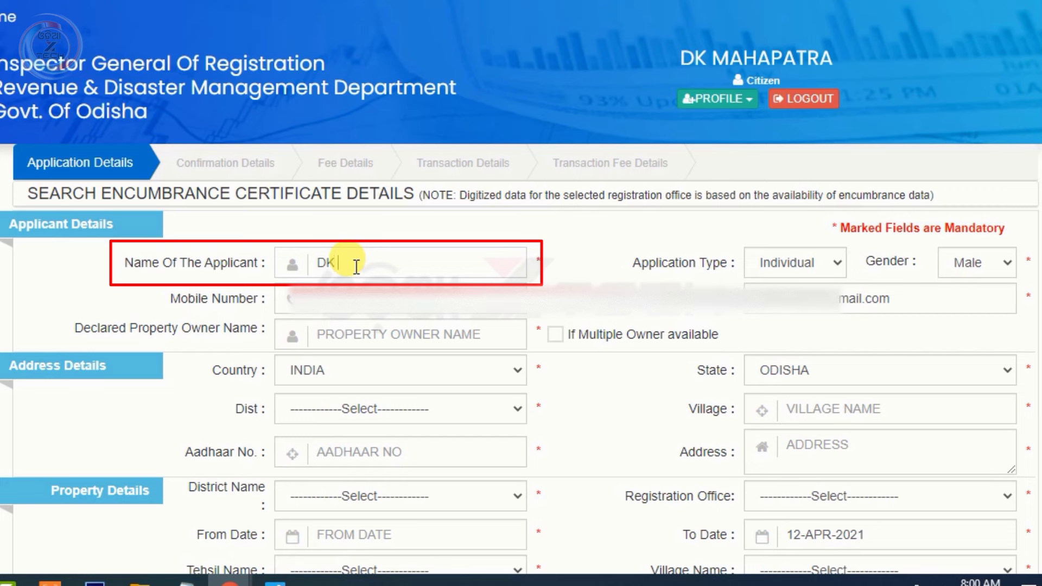
pyautogui.click(784, 264)
pyautogui.click(798, 283)
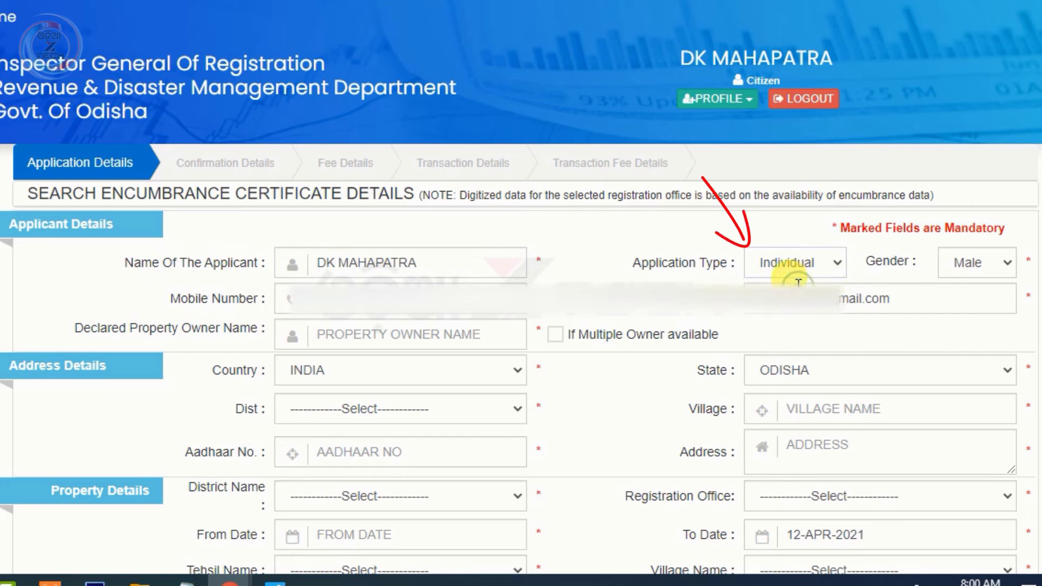
pyautogui.click(997, 262)
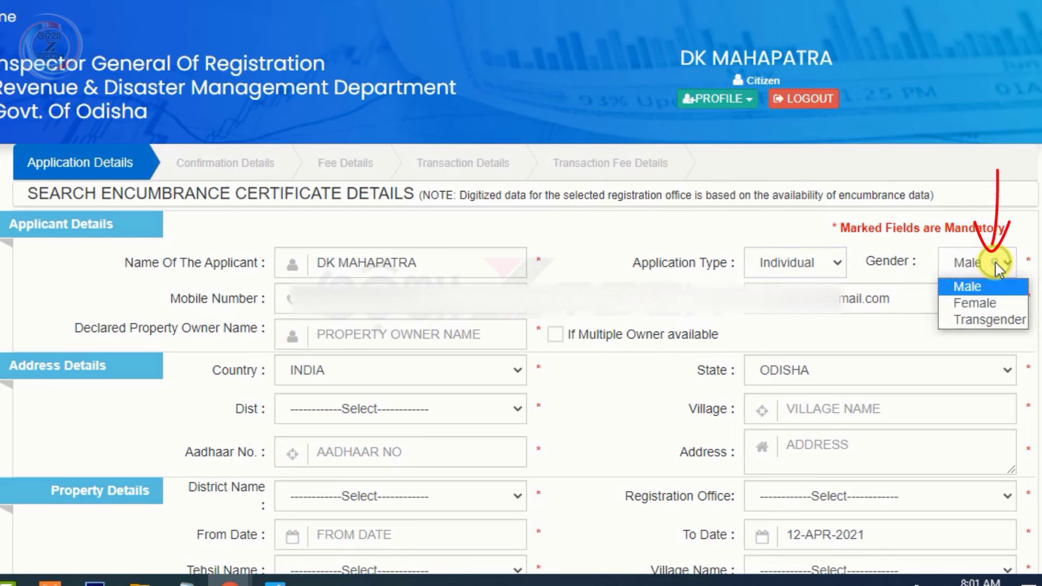
pyautogui.click(968, 287)
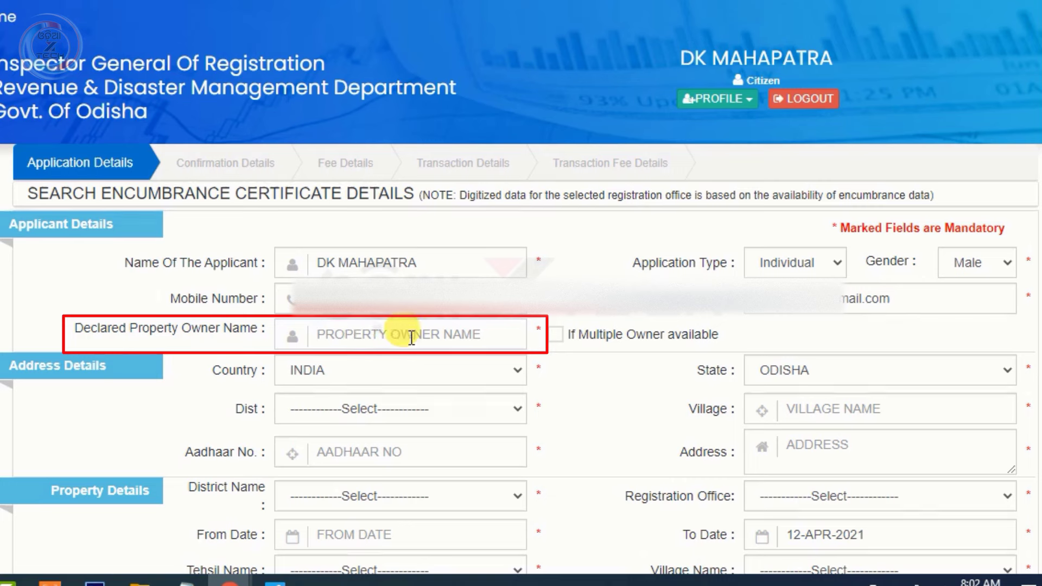
# Step: Enter the declared owner's name, add them to the owners list, and mark ownership as joint
pyautogui.write('HAPATRA')
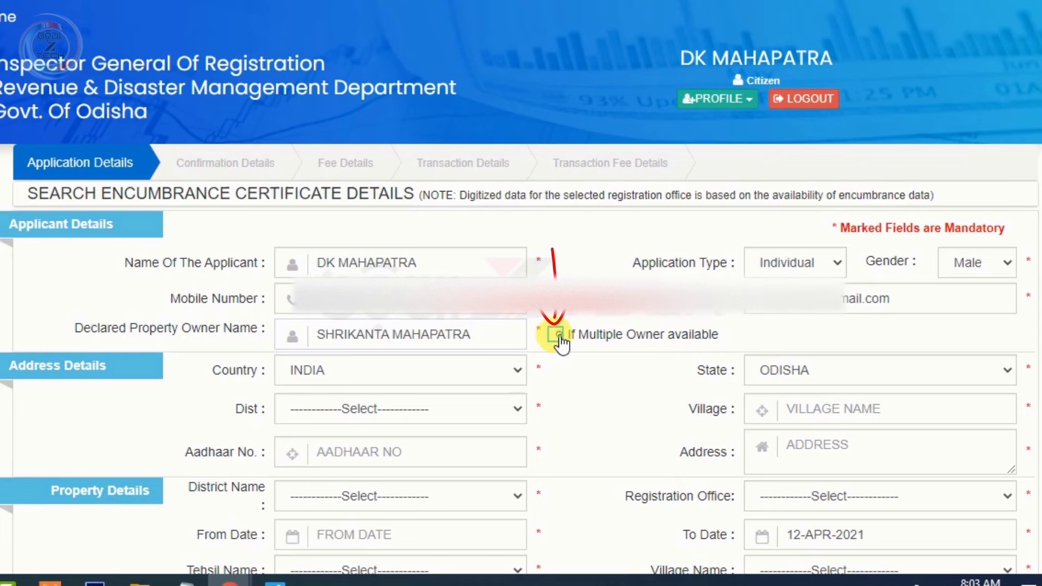
pyautogui.click(556, 334)
pyautogui.click(591, 343)
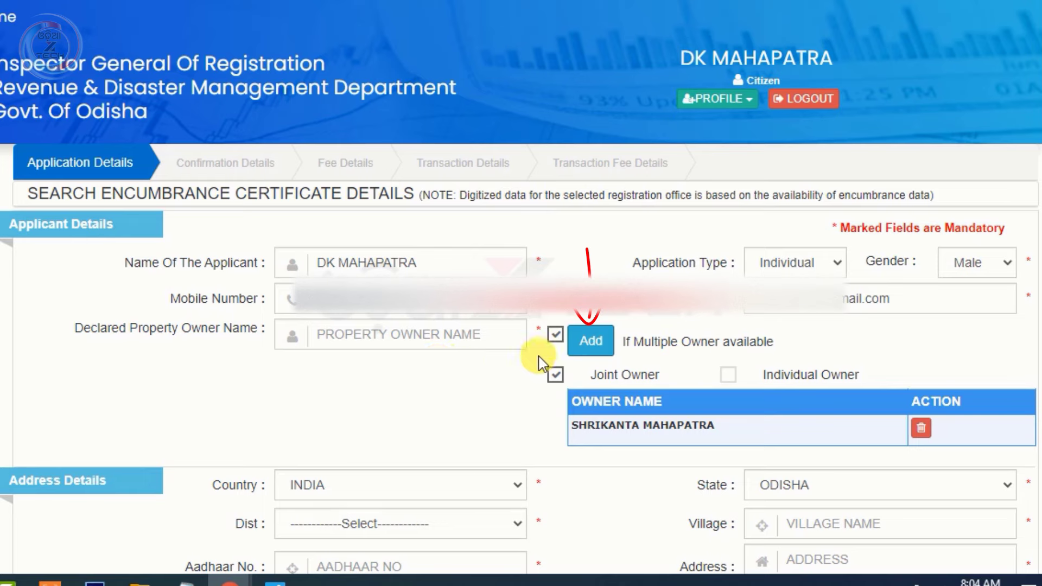
pyautogui.click(605, 341)
pyautogui.click(408, 186)
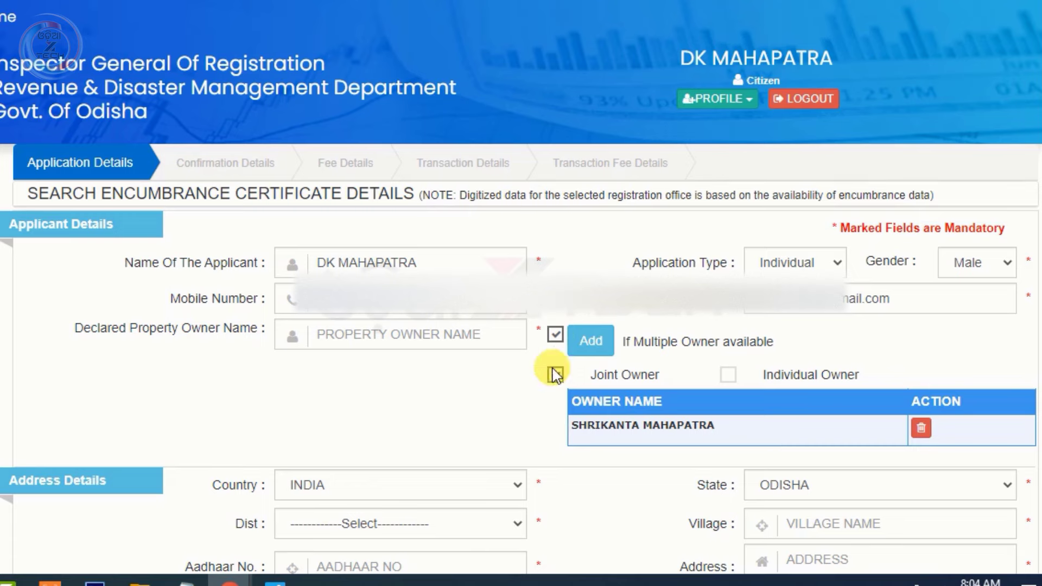
pyautogui.click(555, 375)
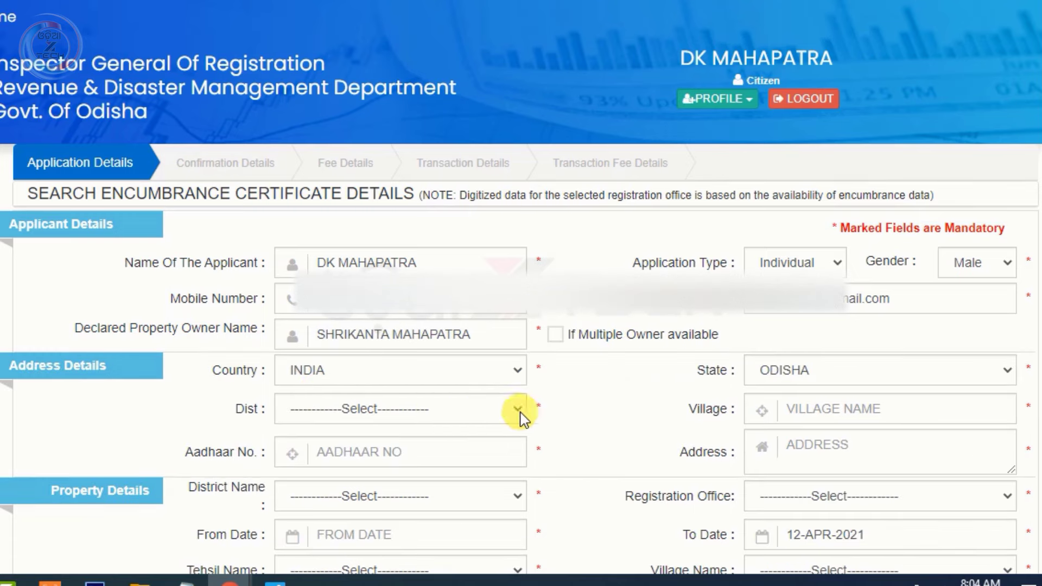
# Step: Set the applicant's district to BALASORE and fill in the village, Aadhaar number and address
pyautogui.scroll(-3, 613, 421)
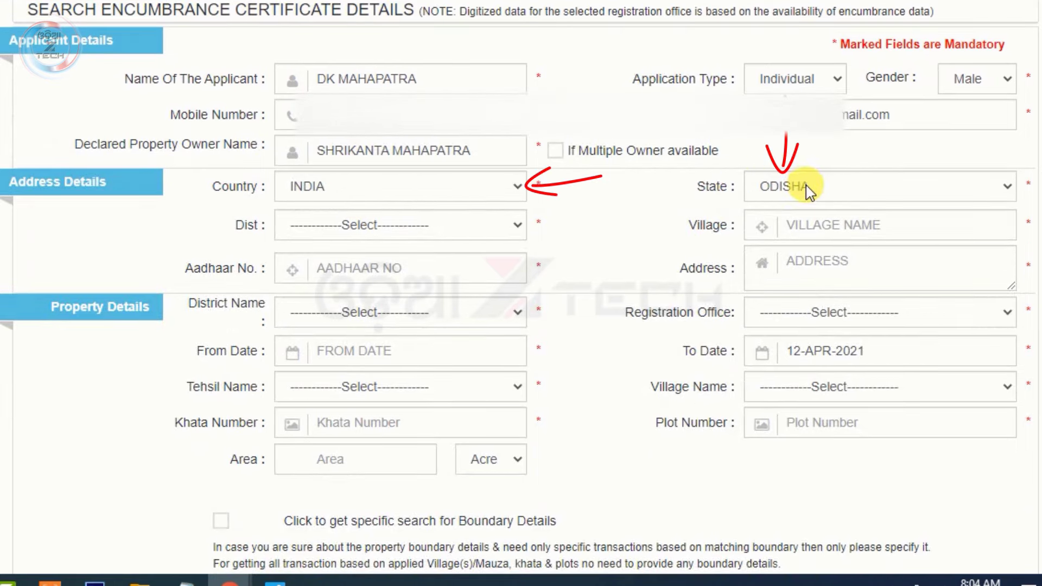
pyautogui.click(371, 226)
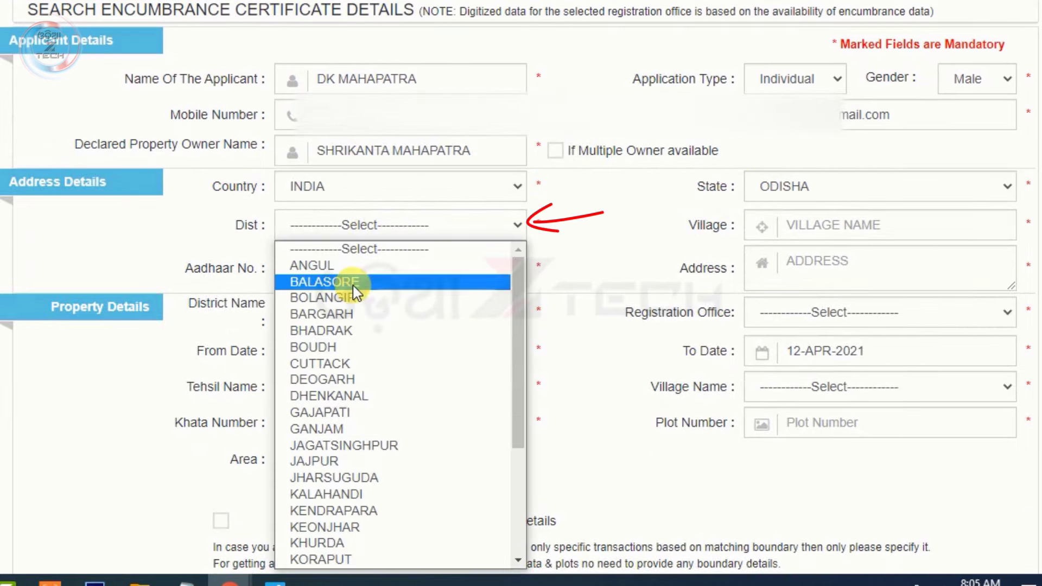
pyautogui.click(325, 282)
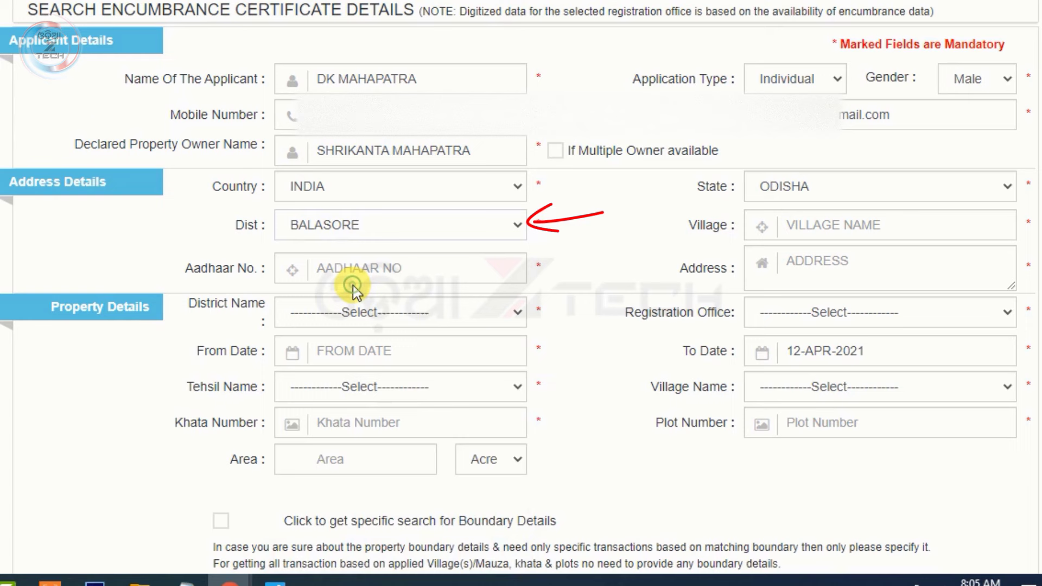
pyautogui.click(838, 230)
pyautogui.write('NI')
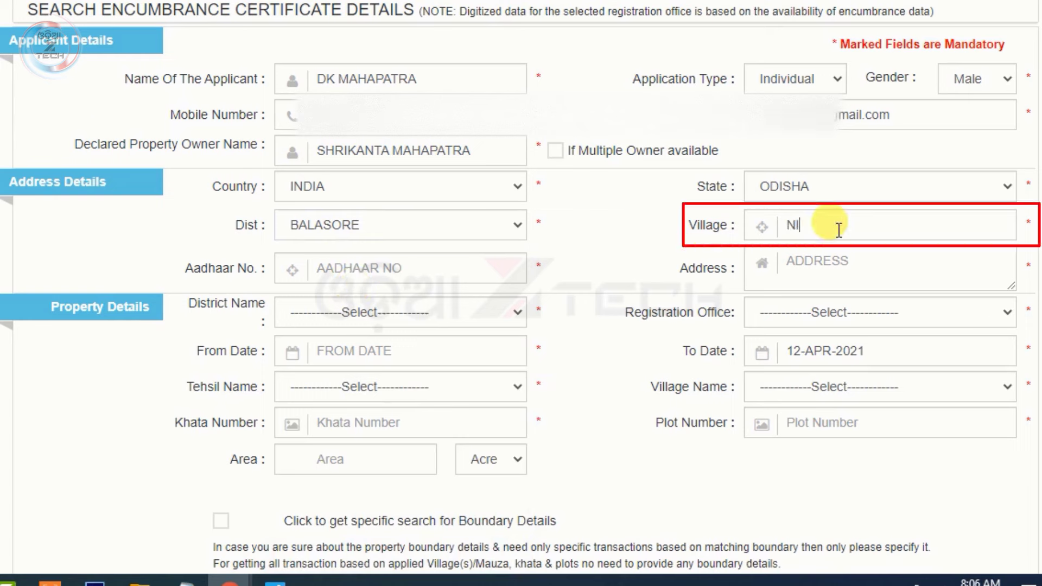
pyautogui.write('NDIKA')
pyautogui.click(351, 262)
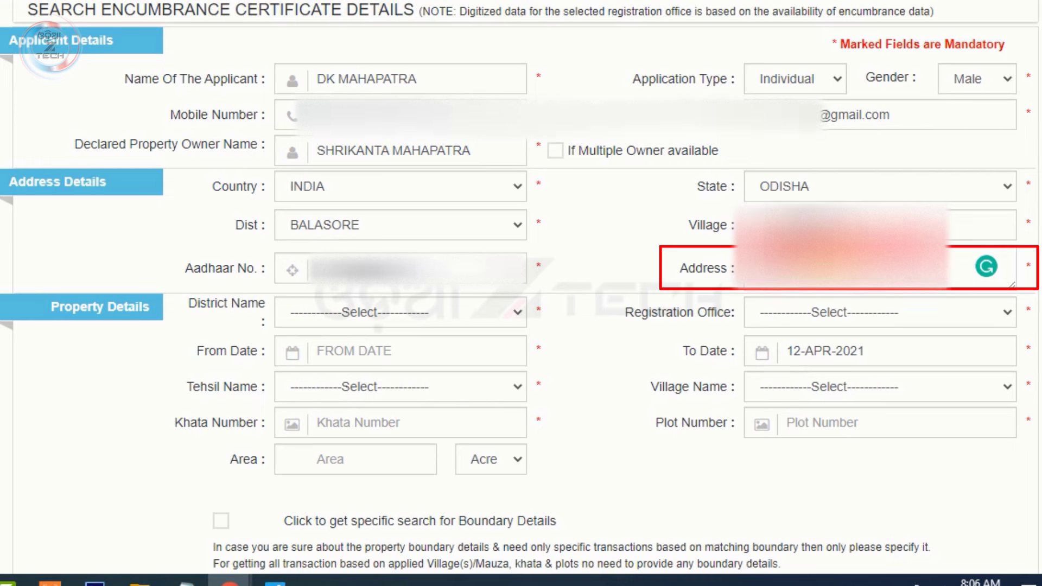
pyautogui.hotkey('ctrl', 'v')
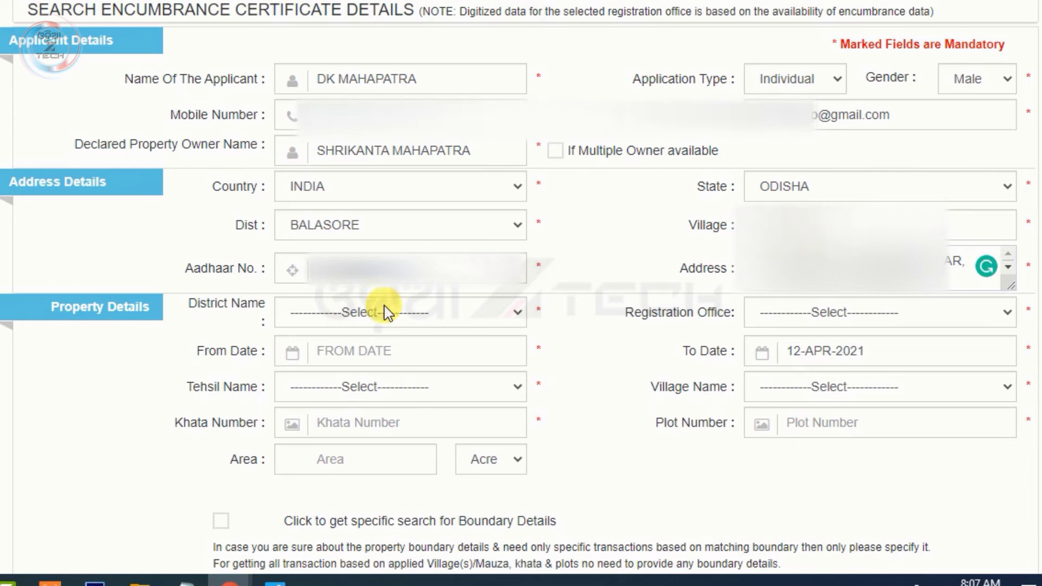
# Step: Keep property district BALASORE, set registration office BALIAPAL, and leave the search dates unchanged
pyautogui.click(404, 320)
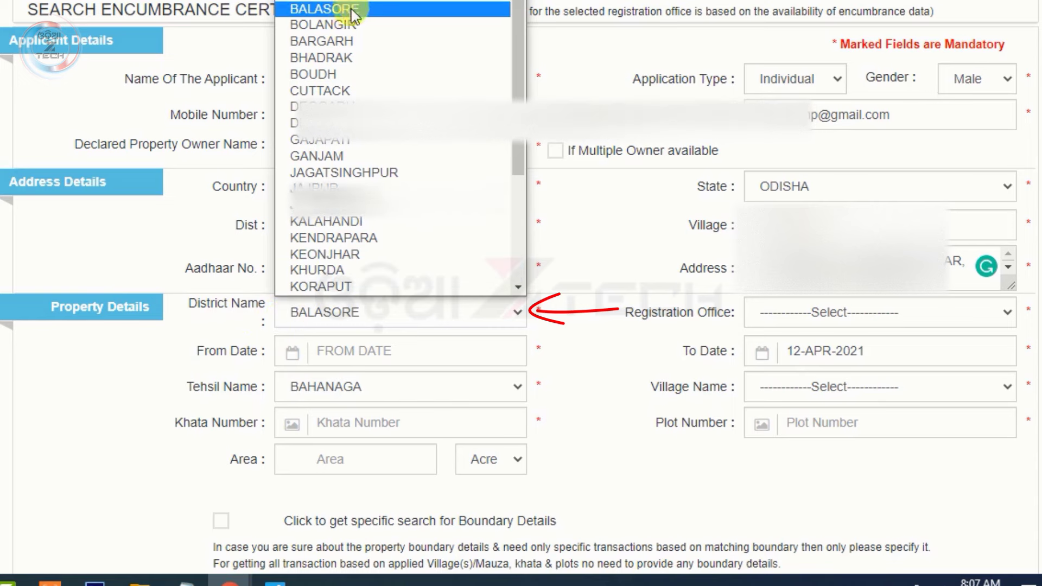
pyautogui.click(372, 8)
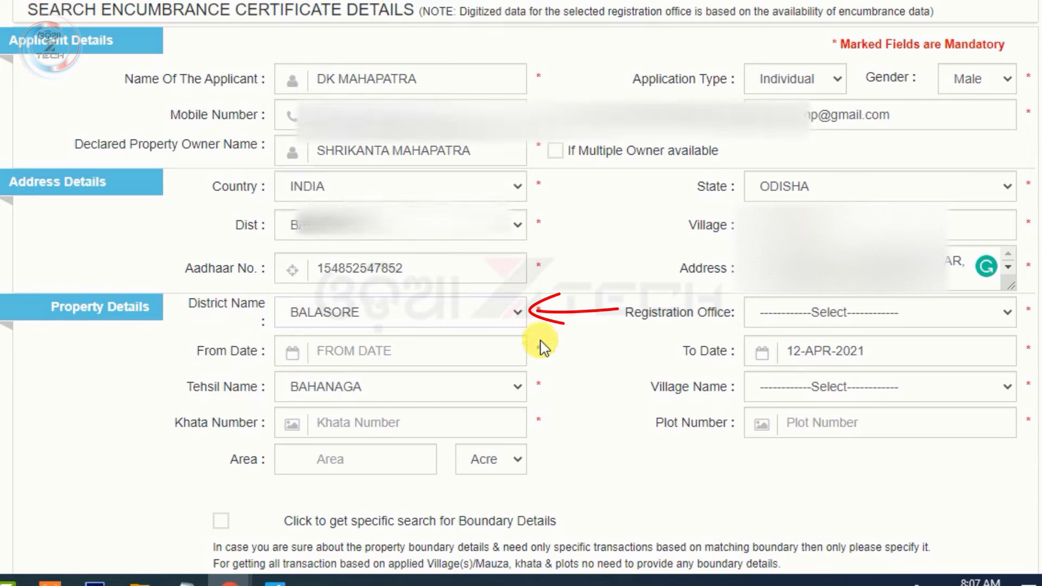
pyautogui.click(851, 319)
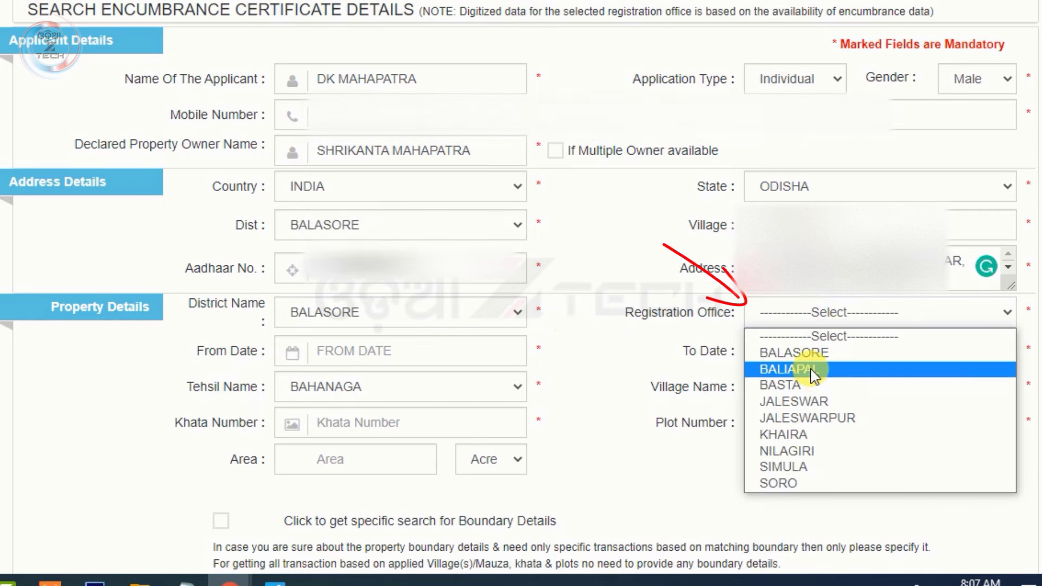
pyautogui.click(789, 369)
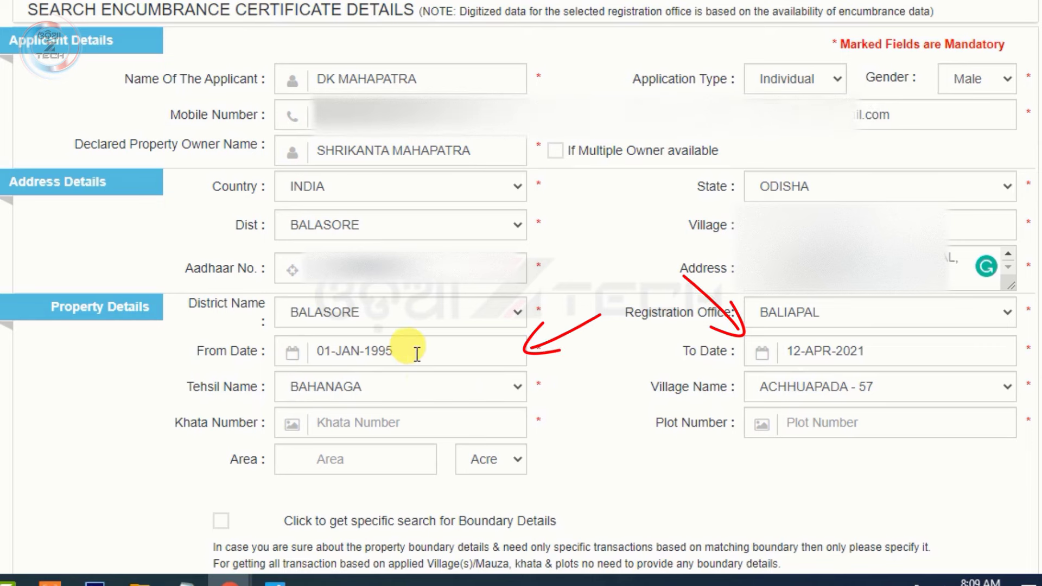
pyautogui.click(521, 350)
pyautogui.click(790, 361)
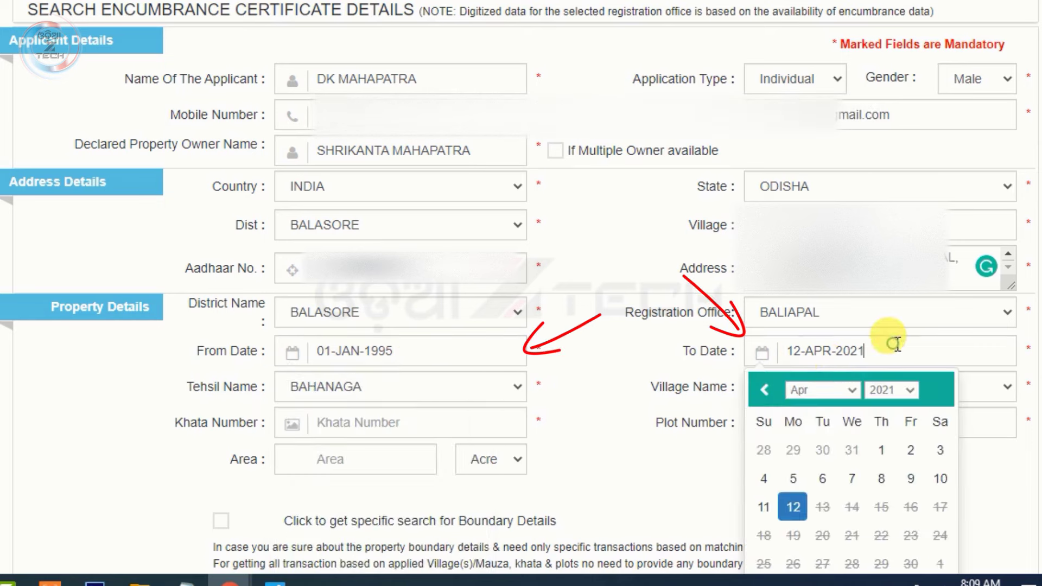
pyautogui.click(633, 361)
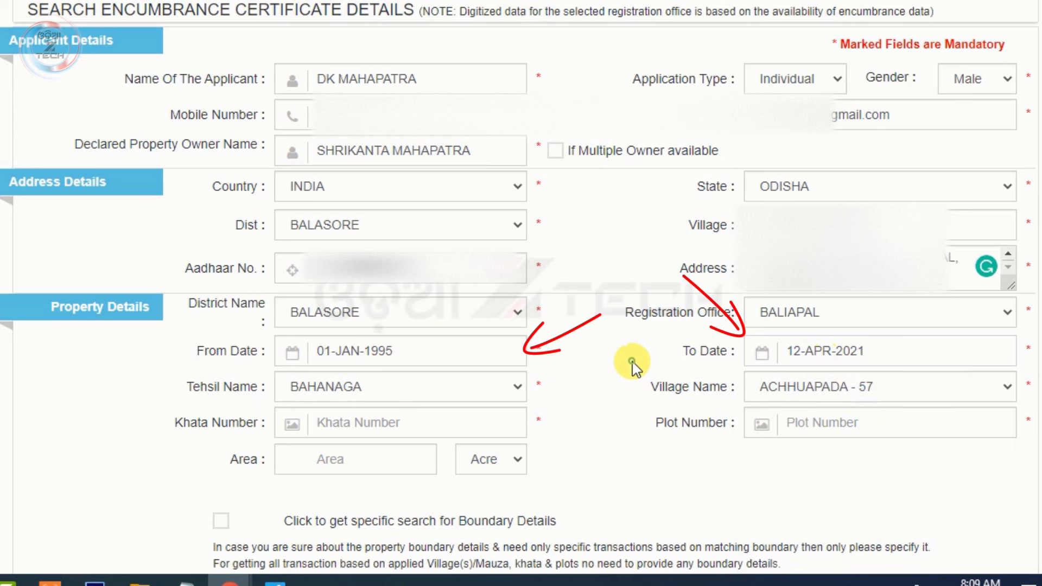
# Step: Set the tehsil to BALIAPAL and the property village to ASTI - 47
pyautogui.click(426, 391)
pyautogui.click(435, 395)
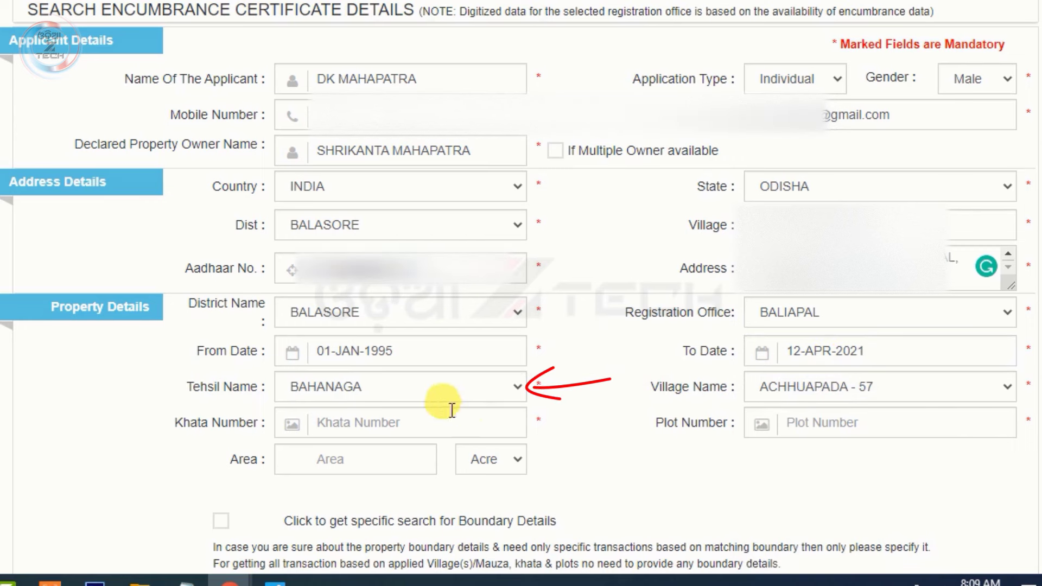
pyautogui.click(374, 398)
pyautogui.click(392, 214)
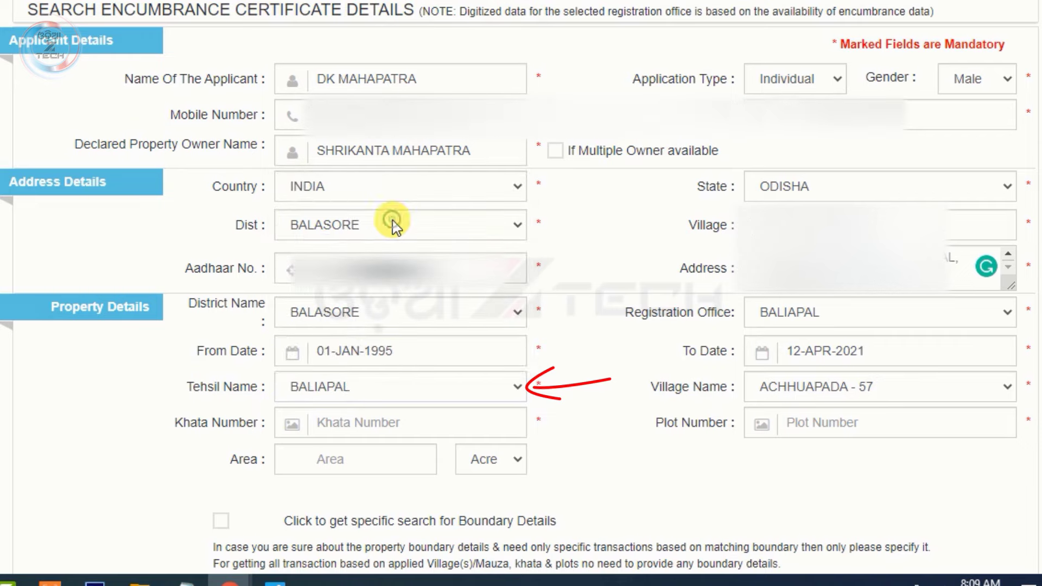
pyautogui.click(836, 387)
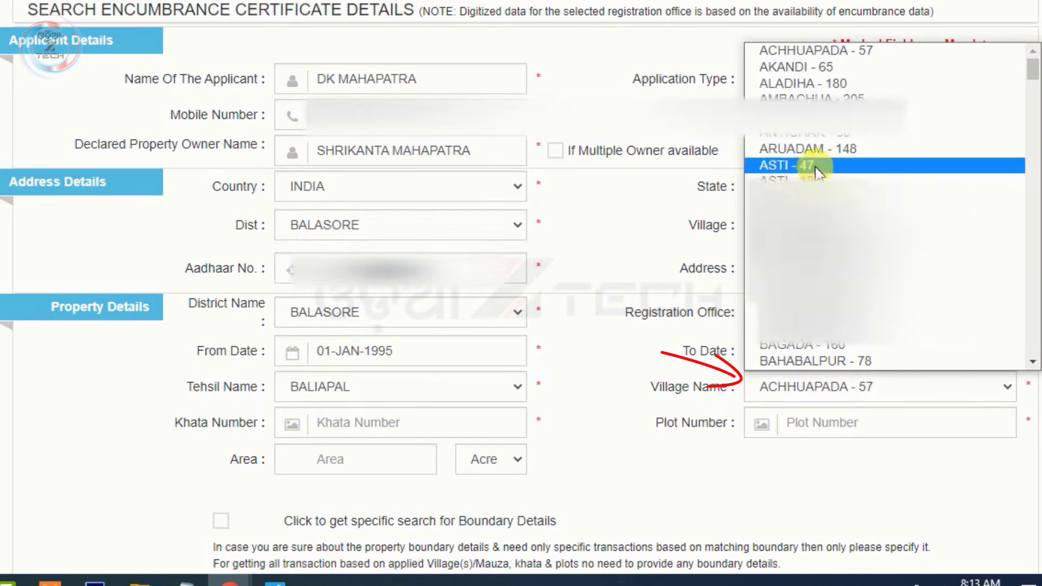
pyautogui.click(801, 164)
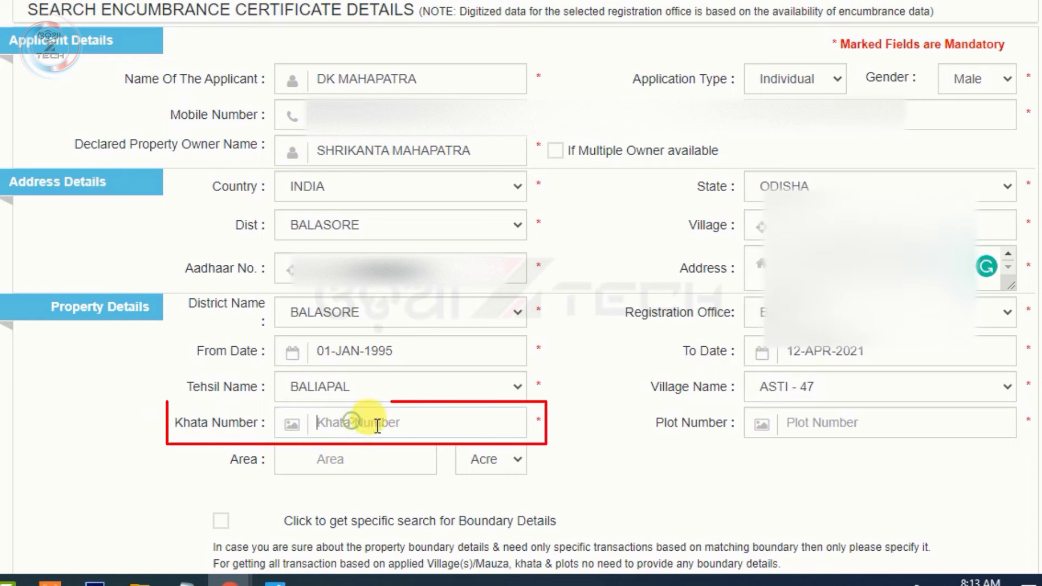
# Step: Enter Khata number 167/39 and plot number 357, keeping the area unit as Acre
pyautogui.click(847, 421)
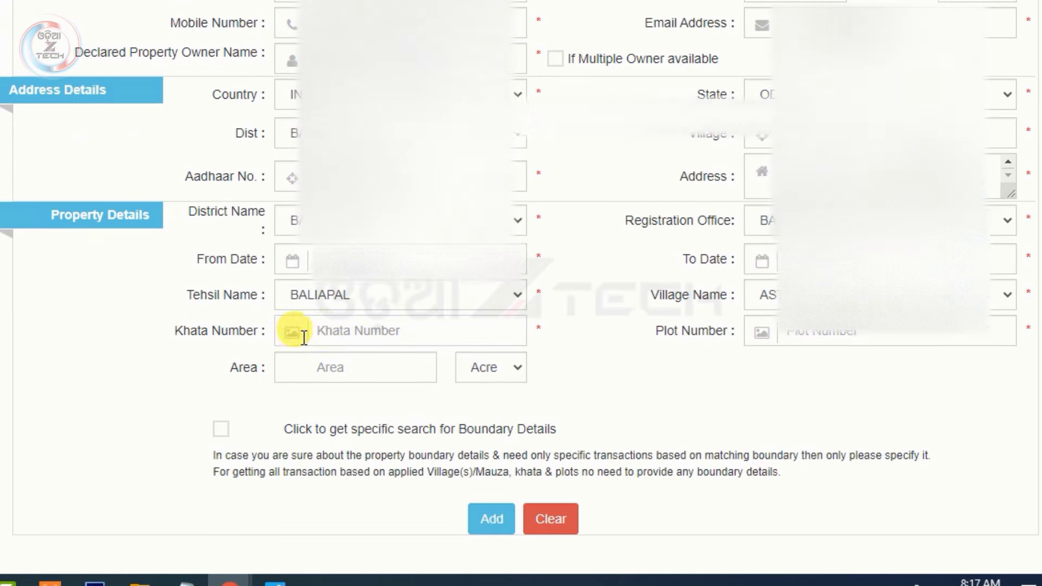
pyautogui.click(336, 332)
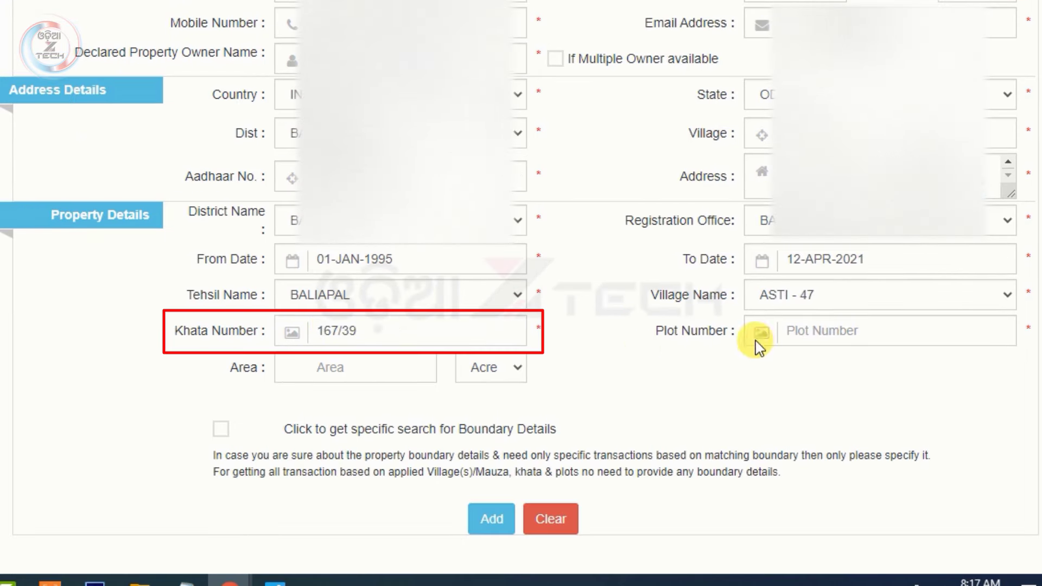
pyautogui.click(818, 334)
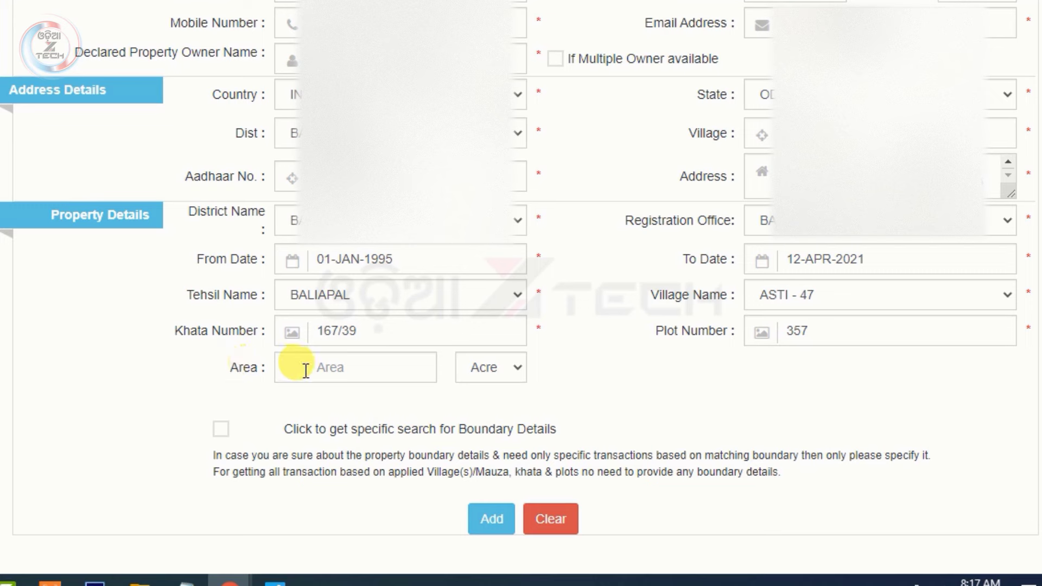
pyautogui.click(512, 369)
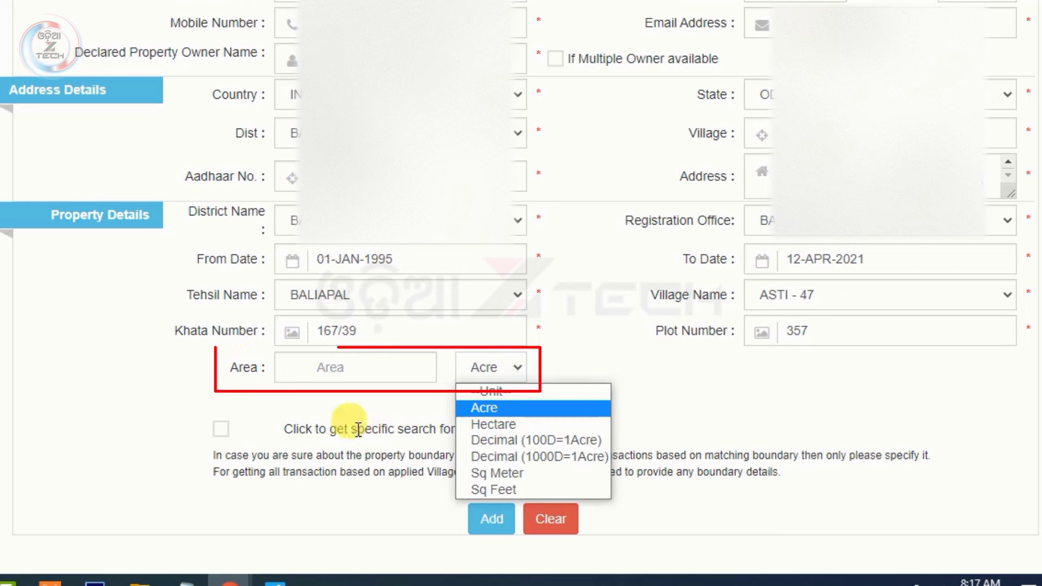
pyautogui.click(354, 424)
pyautogui.moveTo(234, 365); pyautogui.dragTo(675, 399)
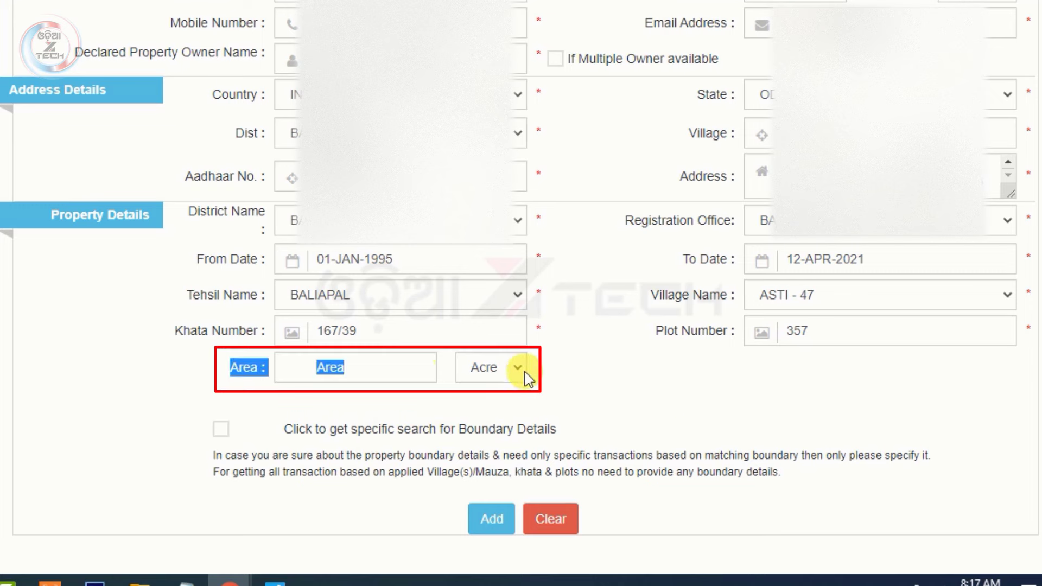
pyautogui.click(547, 374)
pyautogui.scroll(-2, 491, 426)
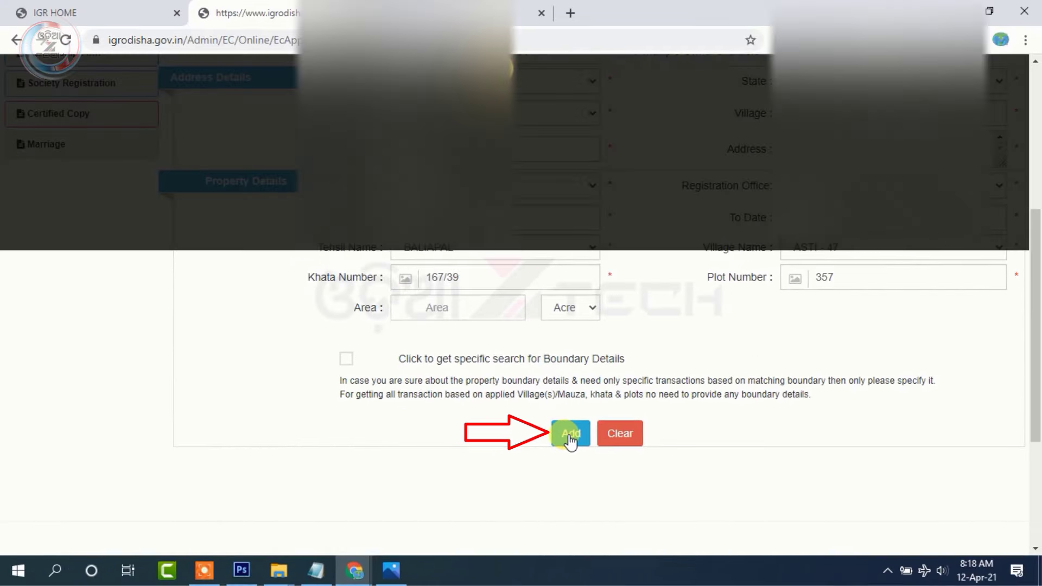
# Step: Add plot 357 to the property list, proceed, and agree to the application details
pyautogui.click(490, 432)
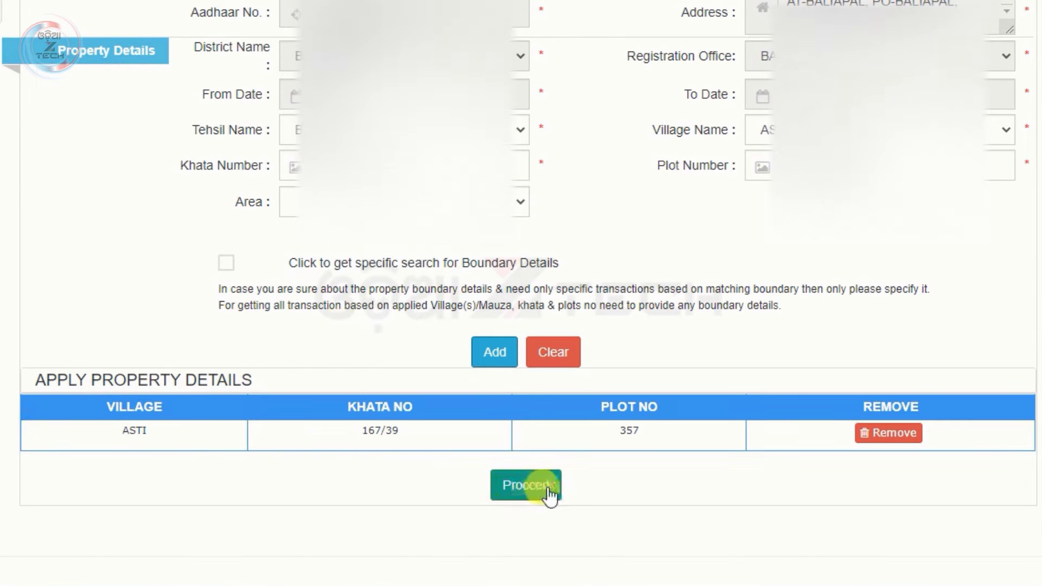
pyautogui.click(524, 485)
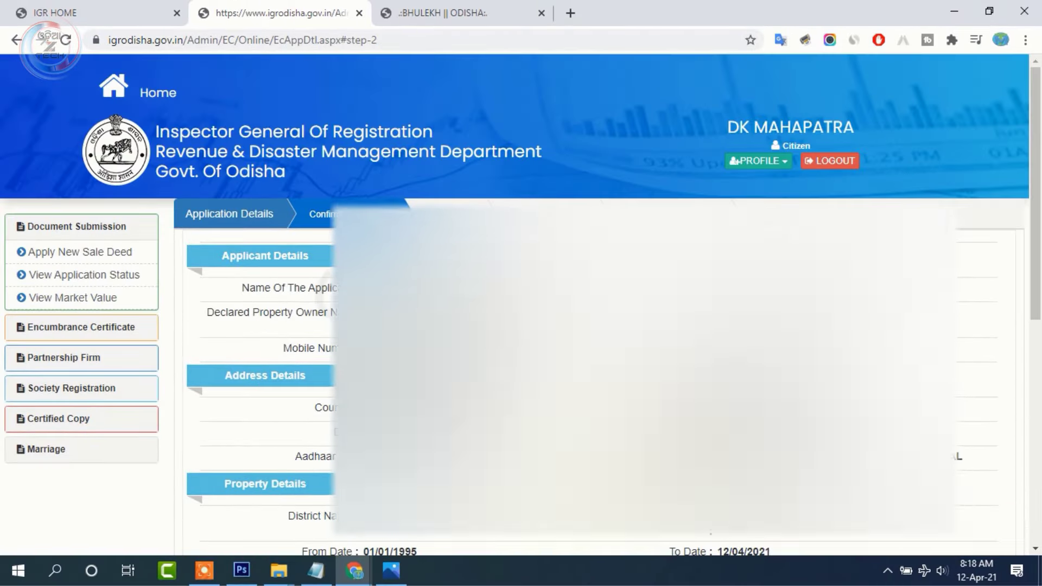
pyautogui.scroll(-4, 538, 477)
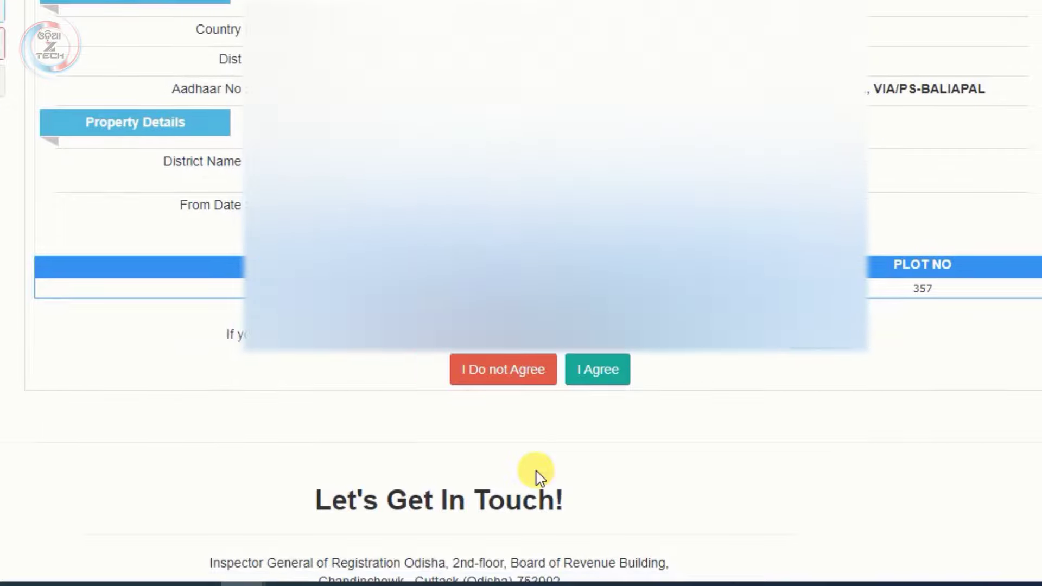
pyautogui.scroll(3, 538, 475)
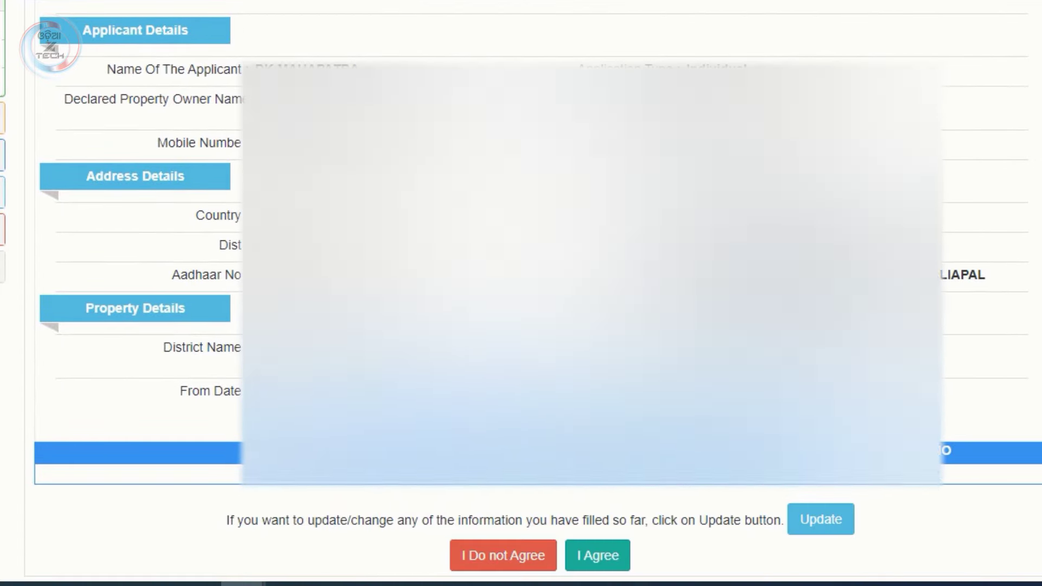
pyautogui.scroll(-2, 623, 375)
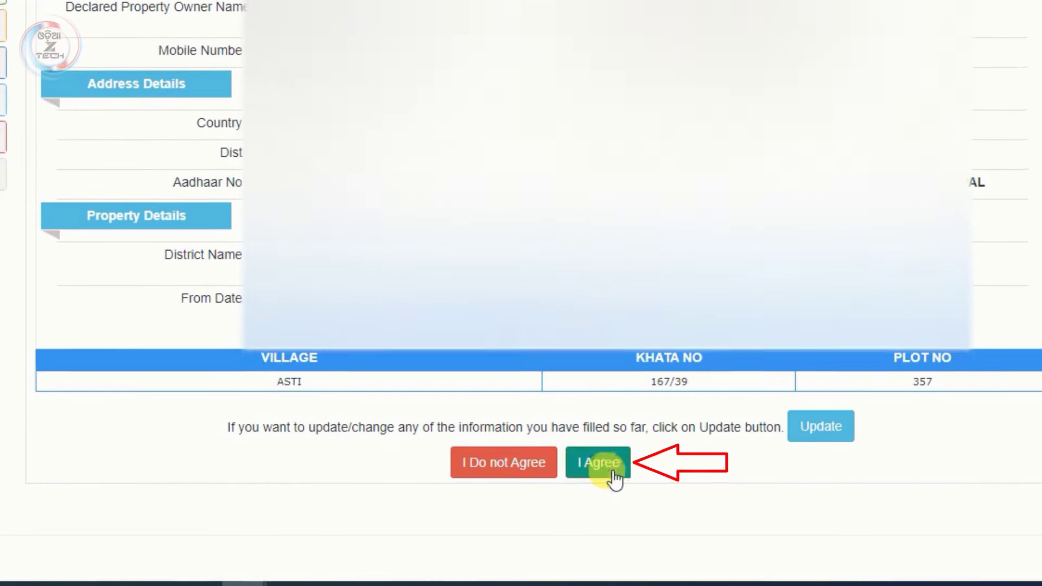
pyautogui.click(602, 467)
pyautogui.scroll(3, 399, 307)
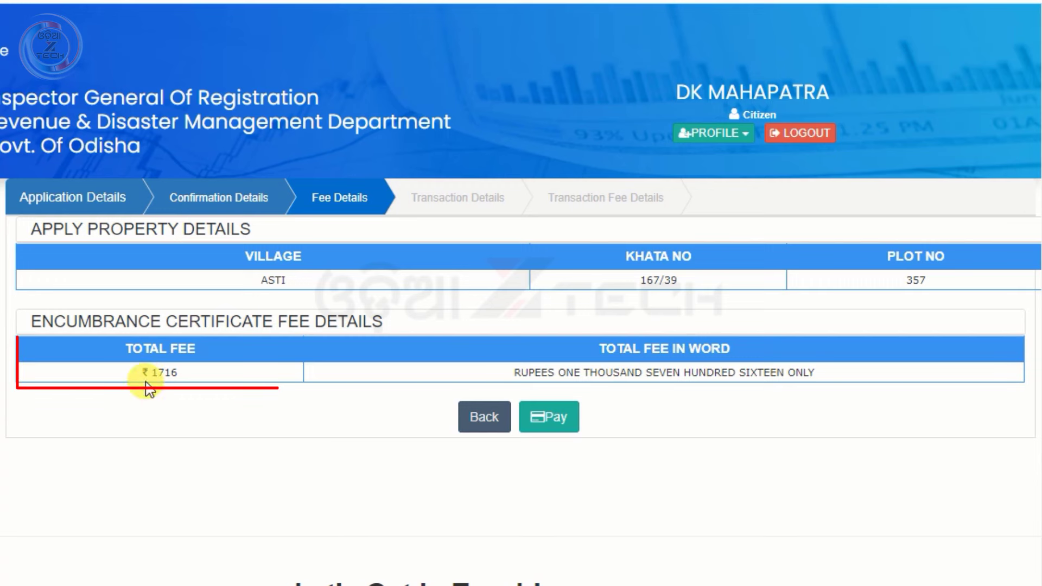
# Step: Review the ₹1716 total fee, choose Pay, and accept the disclaimer
pyautogui.moveTo(146, 374); pyautogui.dragTo(244, 372)
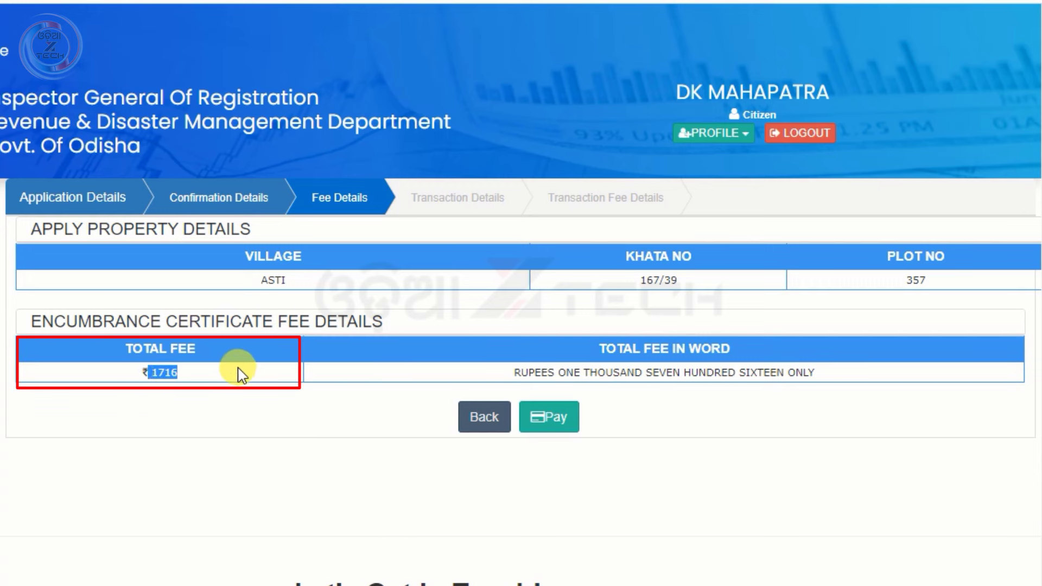
pyautogui.click(243, 355)
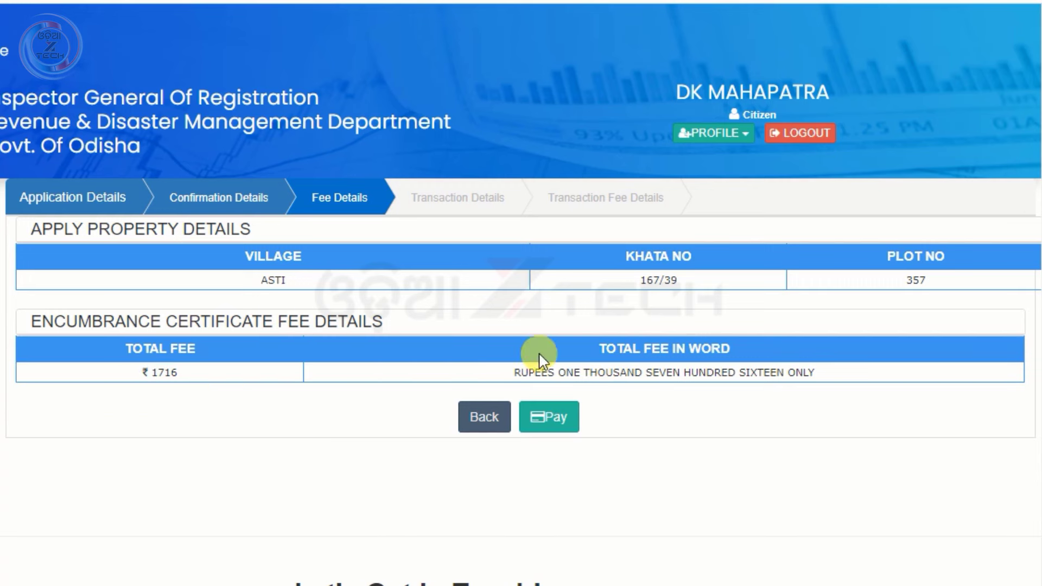
pyautogui.click(557, 424)
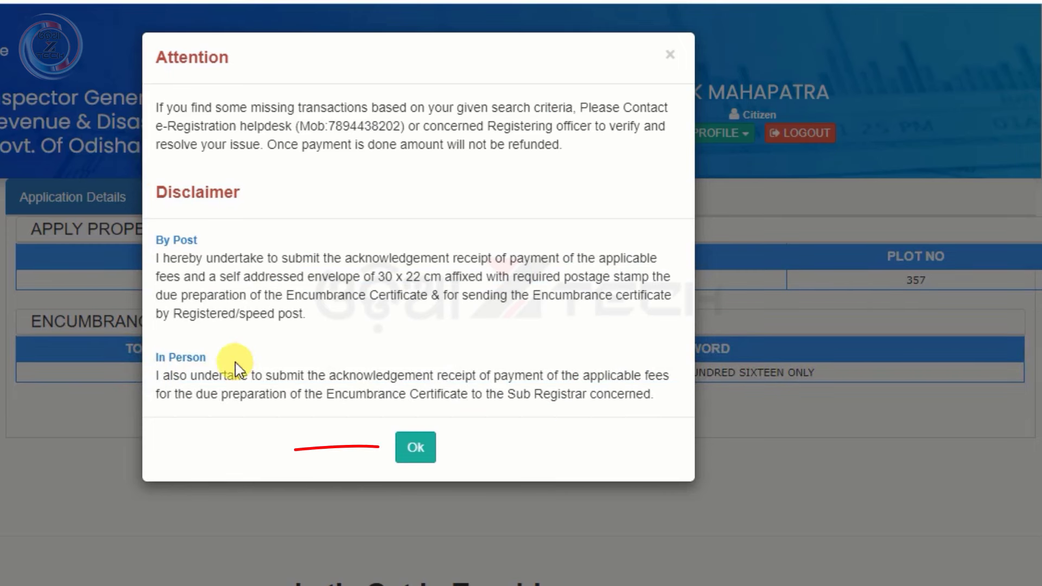
pyautogui.click(414, 449)
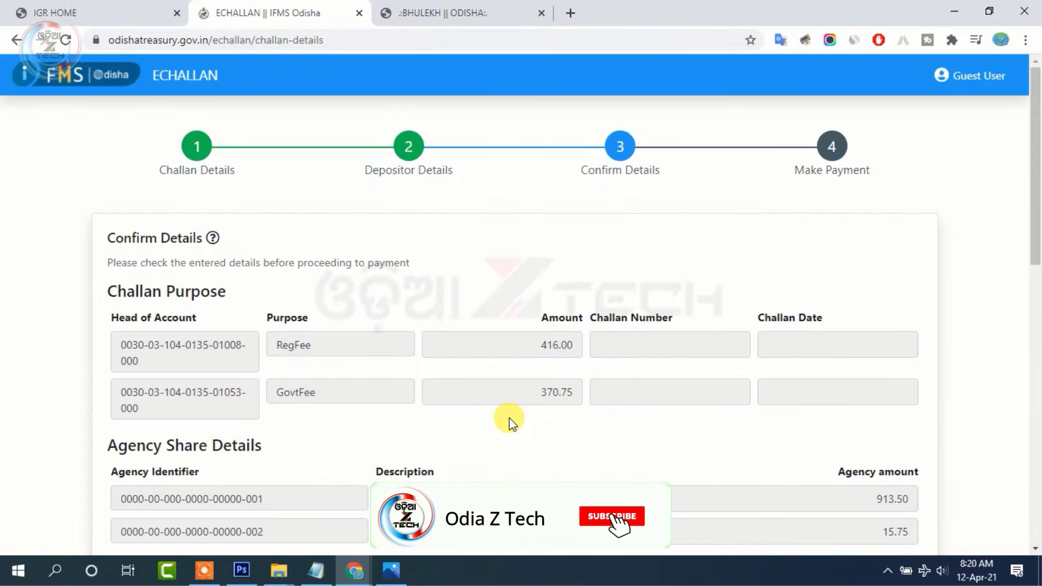
# Step: Review the e-Challan details and confirm them with Next
pyautogui.scroll(-2, 509, 417)
pyautogui.scroll(-10, 509, 418)
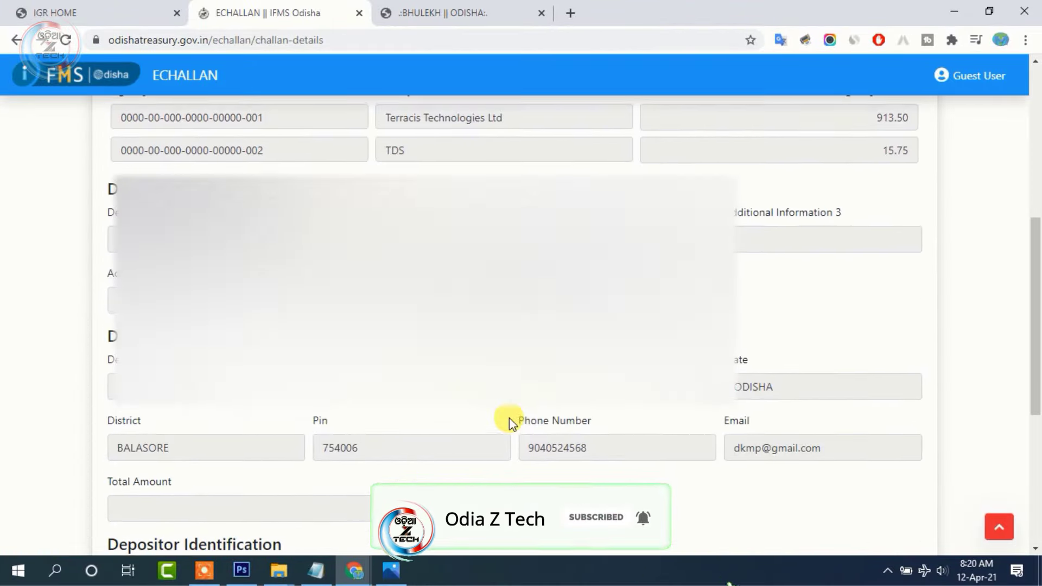
pyautogui.scroll(-2, 509, 418)
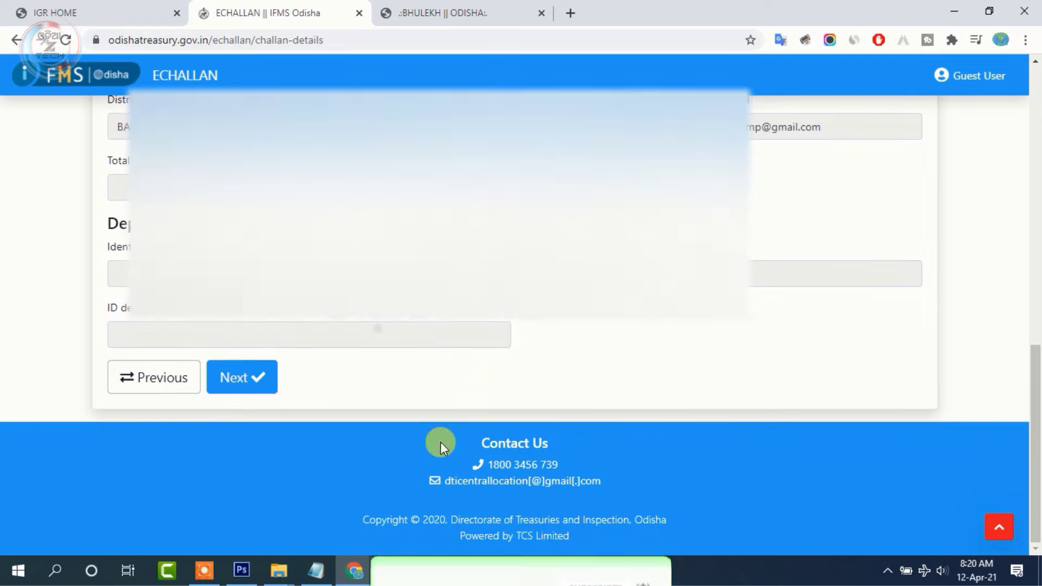
pyautogui.click(243, 380)
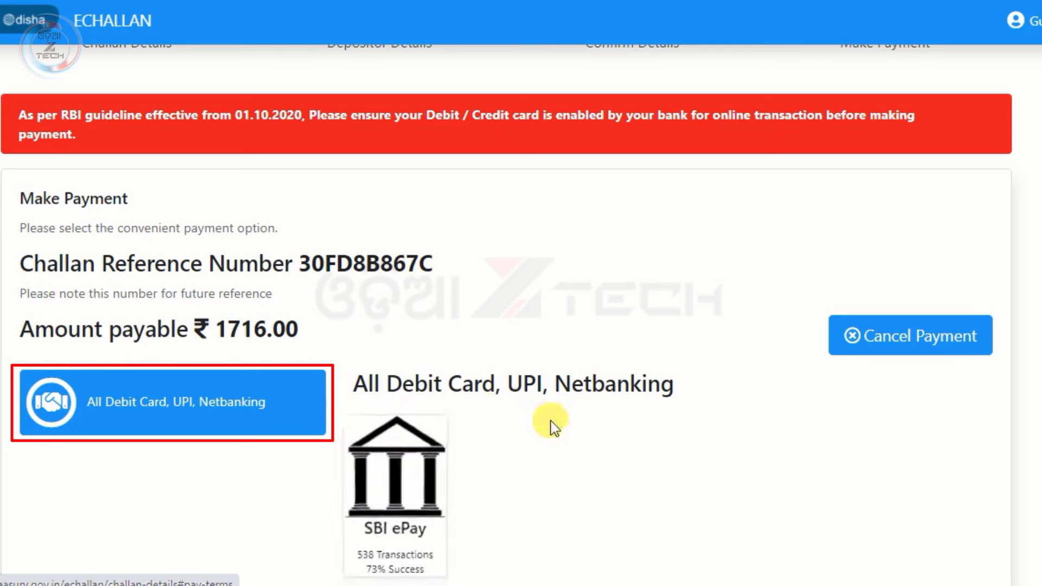
# Step: Choose SBI ePay, accept the iFMS Odisha terms, and proceed to payment
pyautogui.scroll(-2, 510, 467)
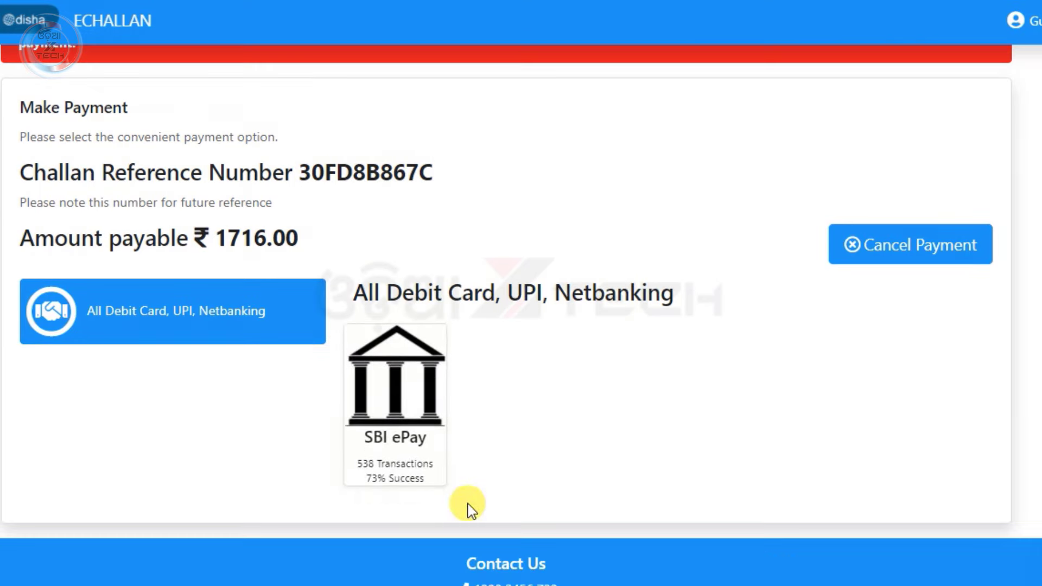
pyautogui.click(414, 407)
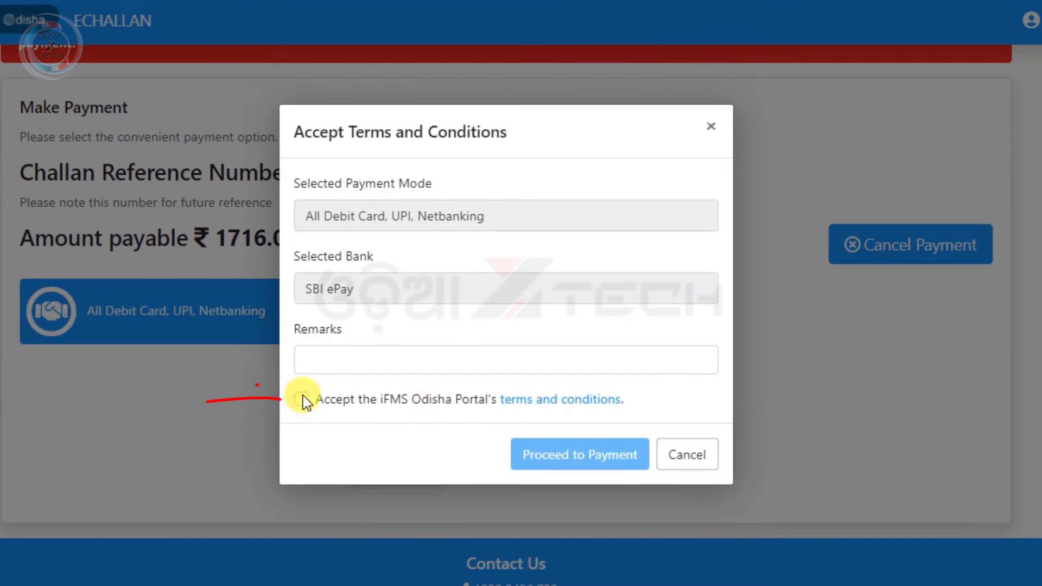
pyautogui.click(302, 400)
pyautogui.click(584, 465)
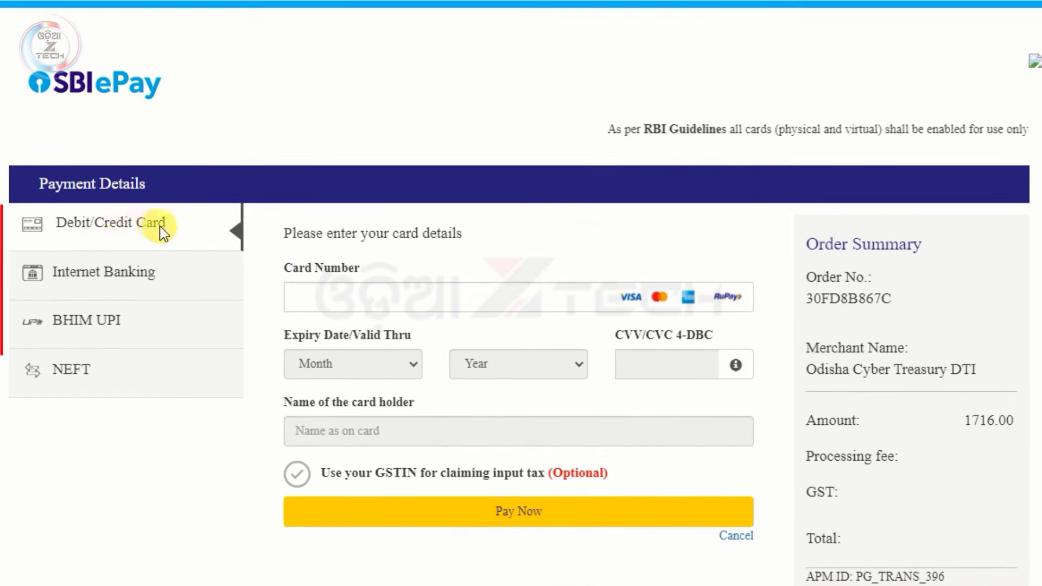
# Step: Browse Internet Banking, BHIM UPI and NEFT options, then return to card payment and begin the card number
pyautogui.click(99, 269)
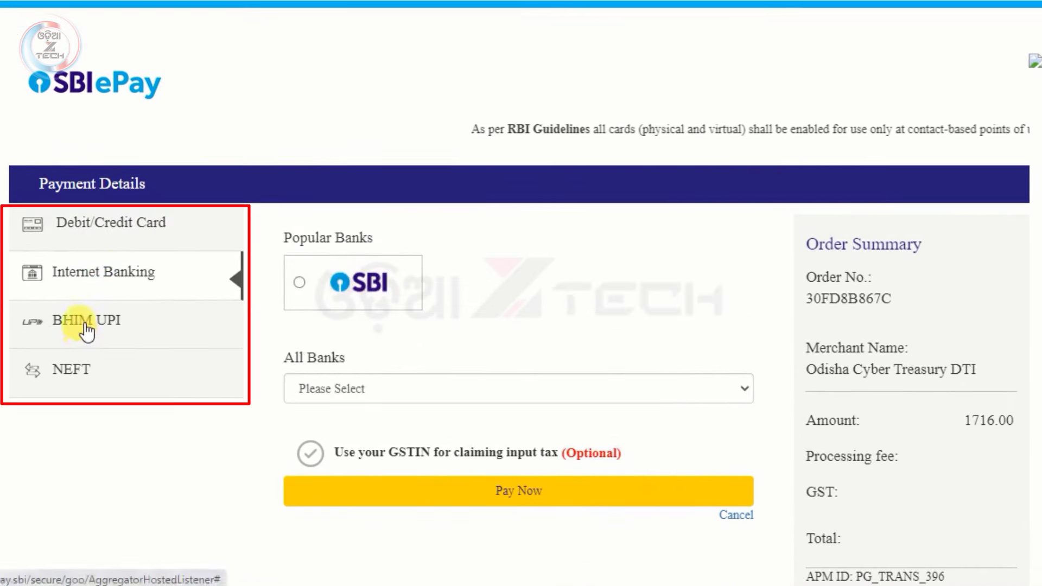
pyautogui.click(85, 321)
pyautogui.click(87, 380)
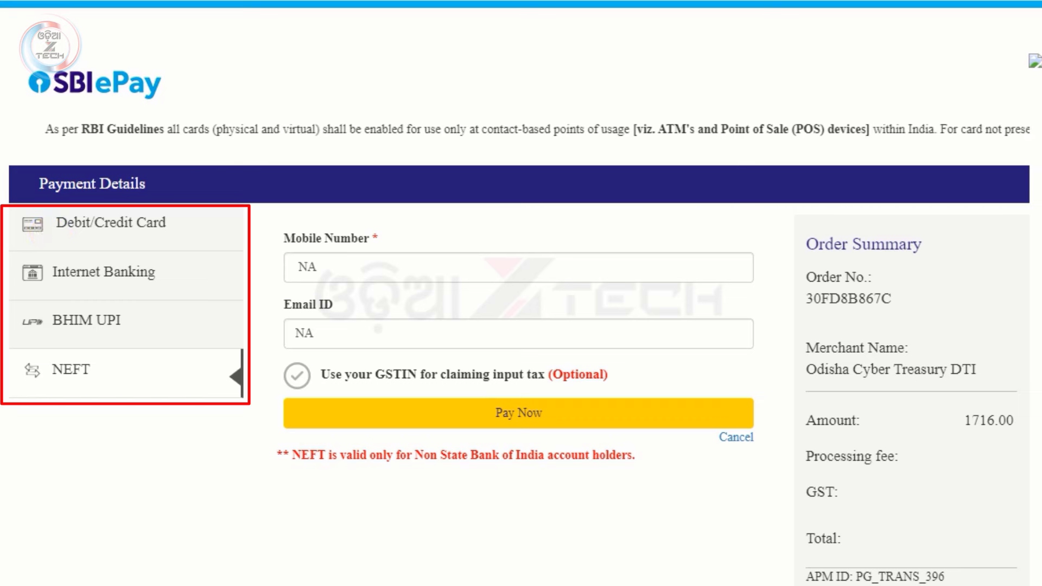
pyautogui.click(140, 224)
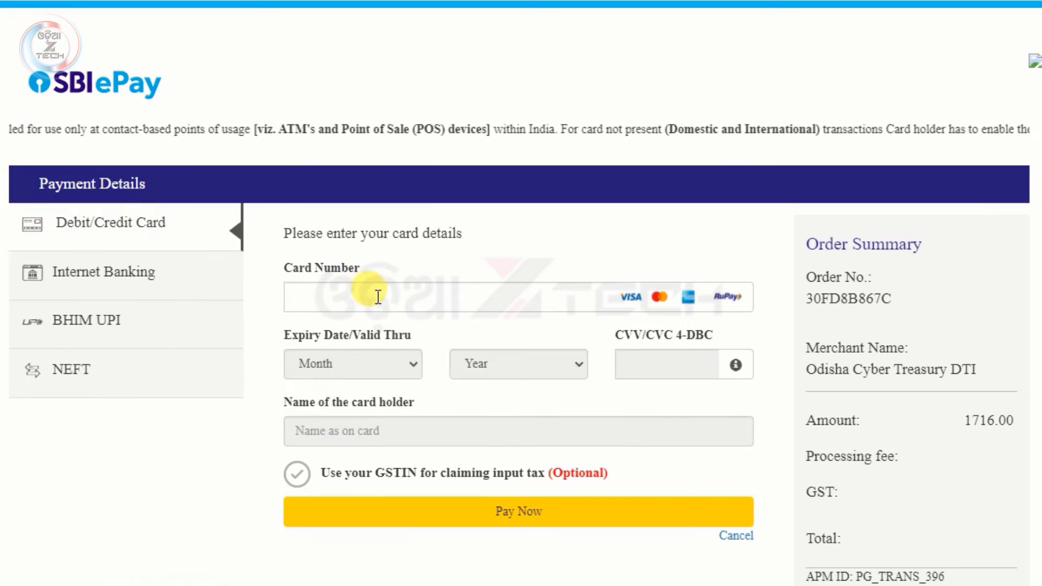
pyautogui.click(379, 296)
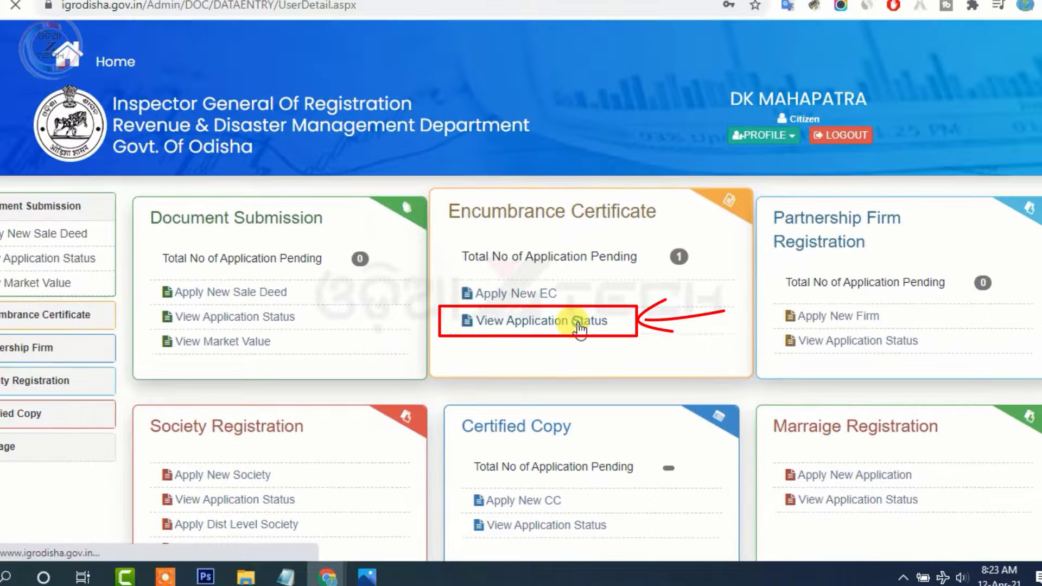
# Step: Open EC application status, view the BALIAPAL application's Payment Confirmation Pending details, and close the message
pyautogui.click(524, 251)
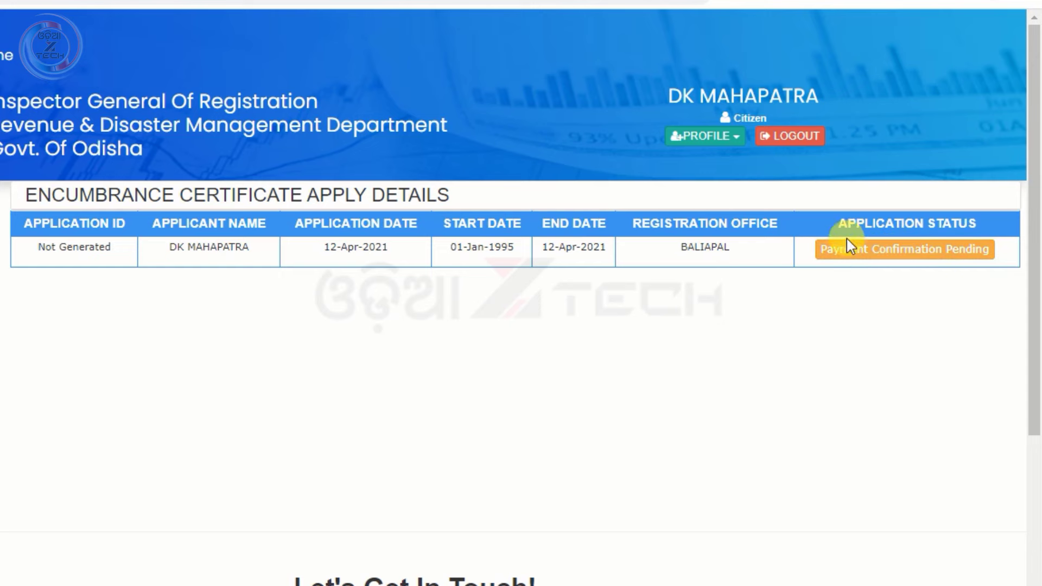
pyautogui.click(893, 255)
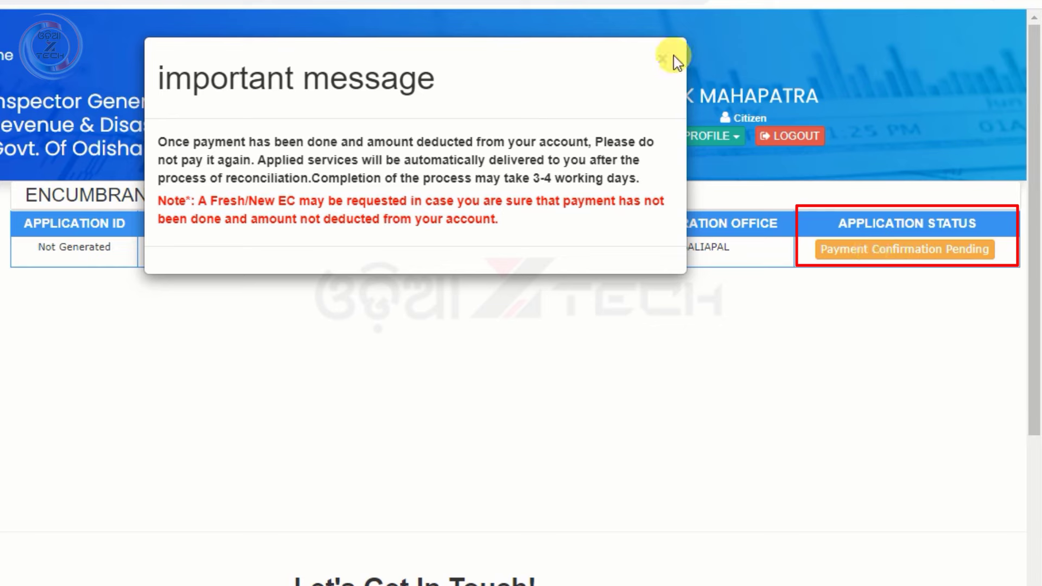
pyautogui.click(672, 56)
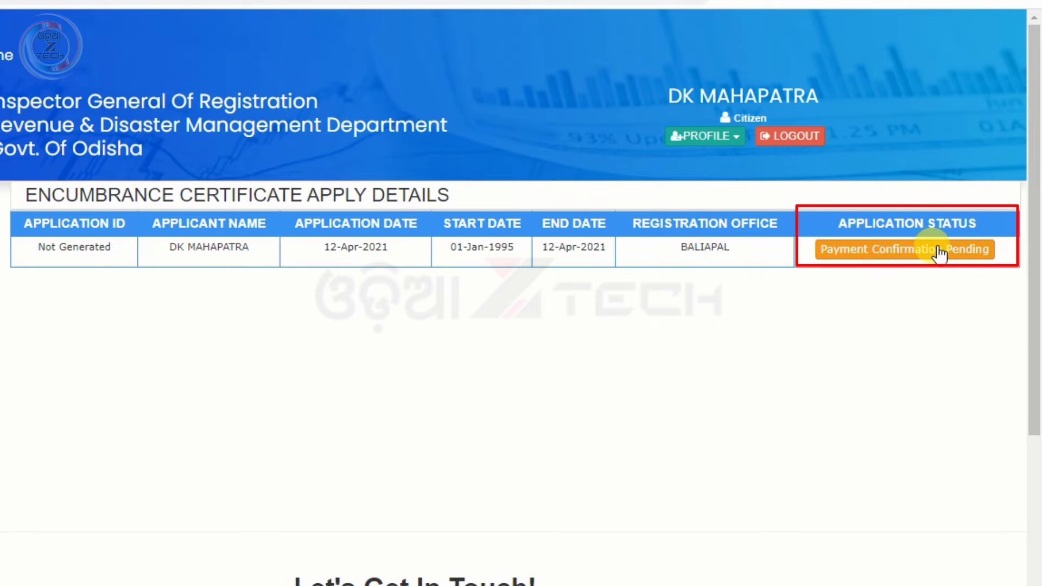